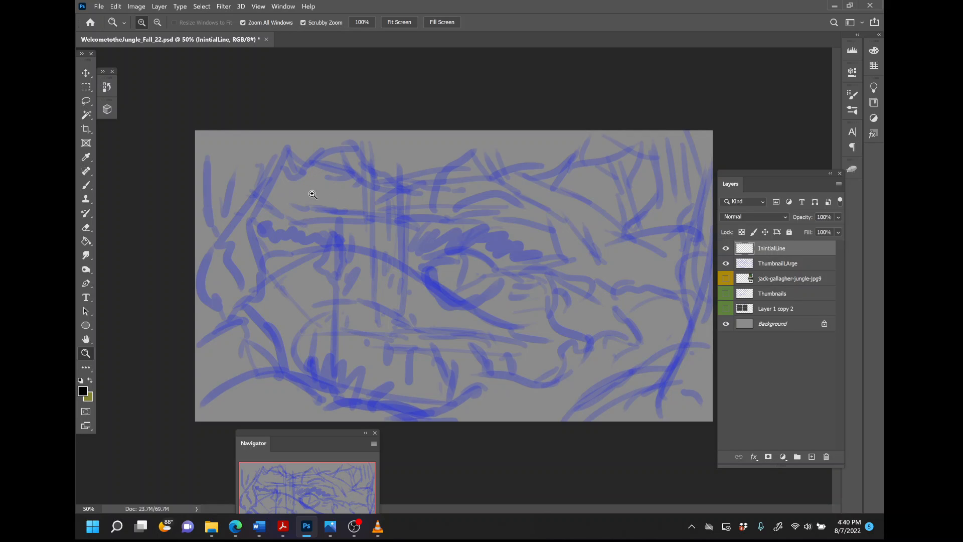
# - On the InintialLine layer, ink the large leaning trunk's edges and its side branch in black with a 15-pixel brush
pyautogui.press('b')
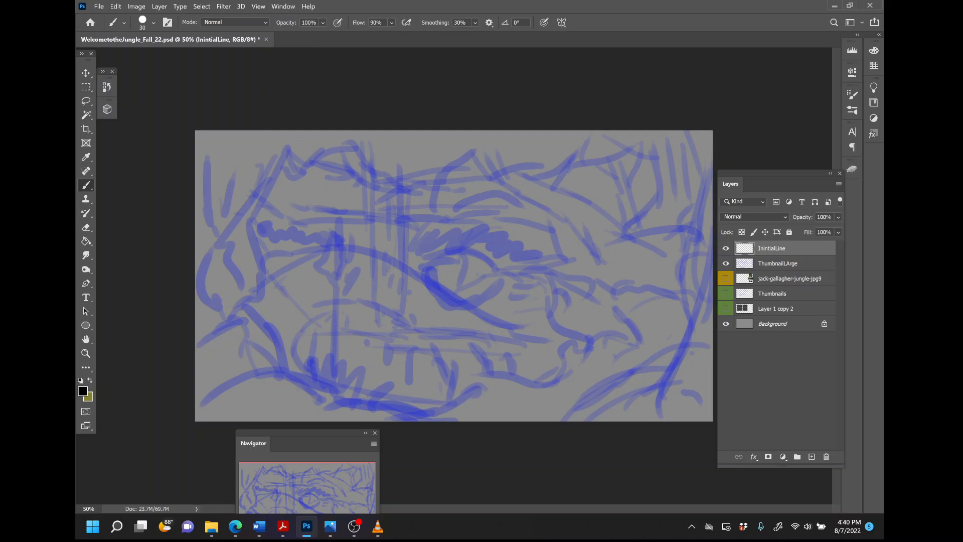
pyautogui.press('[')
pyautogui.press('[')
pyautogui.press('[')
pyautogui.moveTo(558, 218)
pyautogui.mouseDown()
pyautogui.moveTo(582, 253)
pyautogui.moveTo(576, 246)
pyautogui.moveTo(580, 258)
pyautogui.moveTo(577, 251)
pyautogui.moveTo(559, 267)
pyautogui.mouseUp()
pyautogui.moveTo(519, 189)
pyautogui.mouseDown()
pyautogui.moveTo(472, 193)
pyautogui.moveTo(460, 190)
pyautogui.moveTo(473, 179)
pyautogui.moveTo(451, 180)
pyautogui.mouseUp()
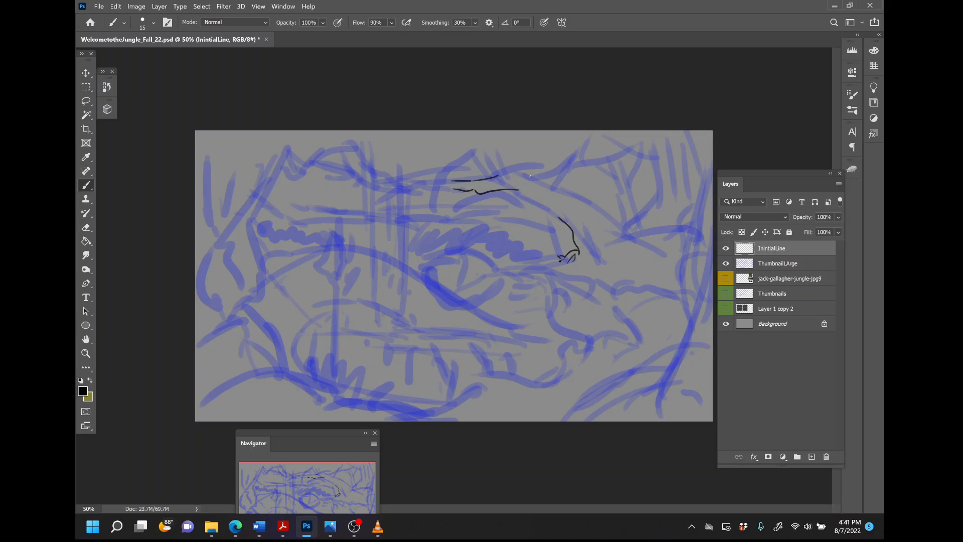
pyautogui.moveTo(528, 176)
pyautogui.mouseDown()
pyautogui.moveTo(602, 203)
pyautogui.moveTo(581, 199)
pyautogui.moveTo(660, 245)
pyautogui.mouseUp()
pyautogui.moveTo(546, 209); pyautogui.dragTo(559, 218)
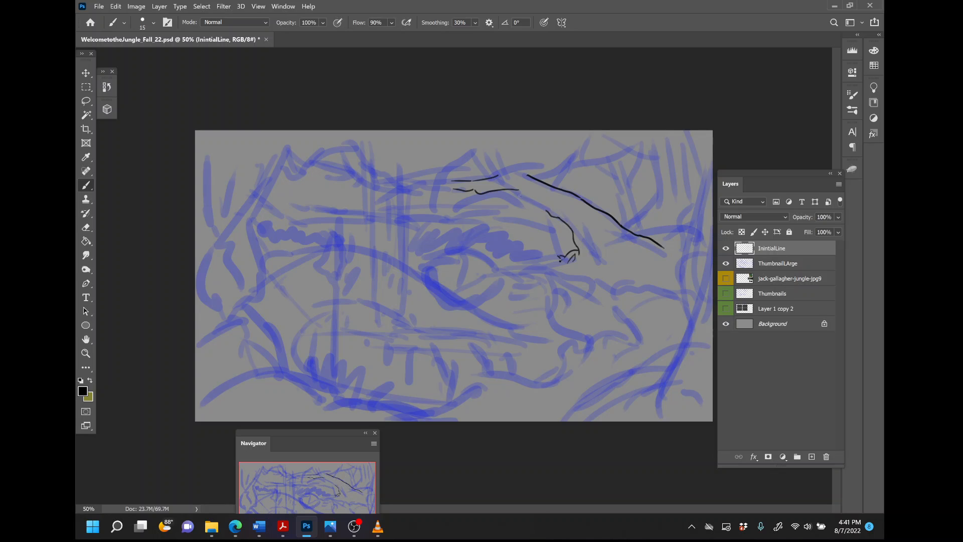
pyautogui.moveTo(519, 192)
pyautogui.mouseDown()
pyautogui.moveTo(543, 207)
pyautogui.moveTo(538, 179)
pyautogui.mouseUp()
pyautogui.moveTo(444, 189); pyautogui.dragTo(429, 179)
# - Ink the leafy canopy outline above the trunk and the rounded clump at the branch's far end
pyautogui.moveTo(513, 175)
pyautogui.mouseDown()
pyautogui.moveTo(486, 148)
pyautogui.moveTo(446, 149)
pyautogui.moveTo(449, 141)
pyautogui.moveTo(411, 132)
pyautogui.mouseUp()
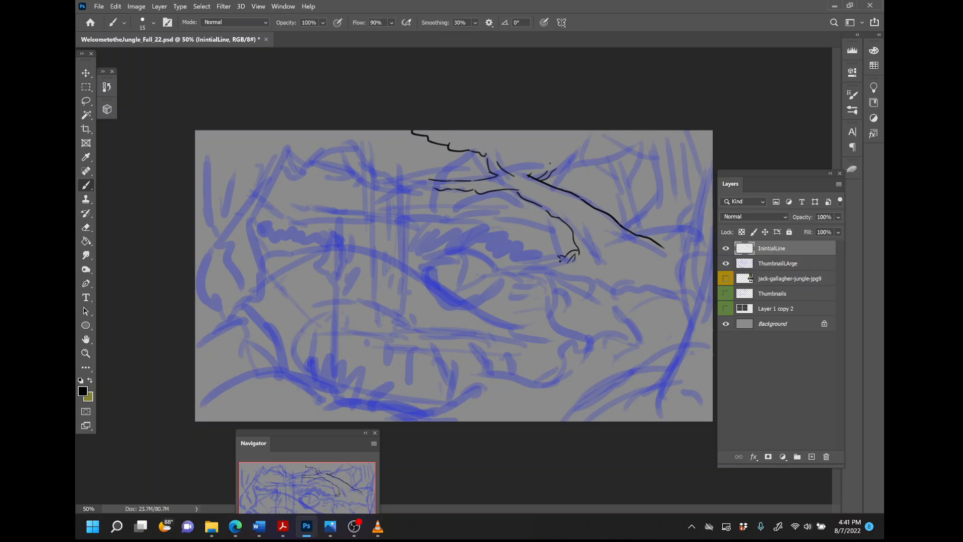
pyautogui.moveTo(515, 152)
pyautogui.mouseDown()
pyautogui.moveTo(539, 153)
pyautogui.moveTo(580, 124)
pyautogui.moveTo(571, 151)
pyautogui.moveTo(551, 163)
pyautogui.moveTo(579, 160)
pyautogui.moveTo(628, 129)
pyautogui.mouseUp()
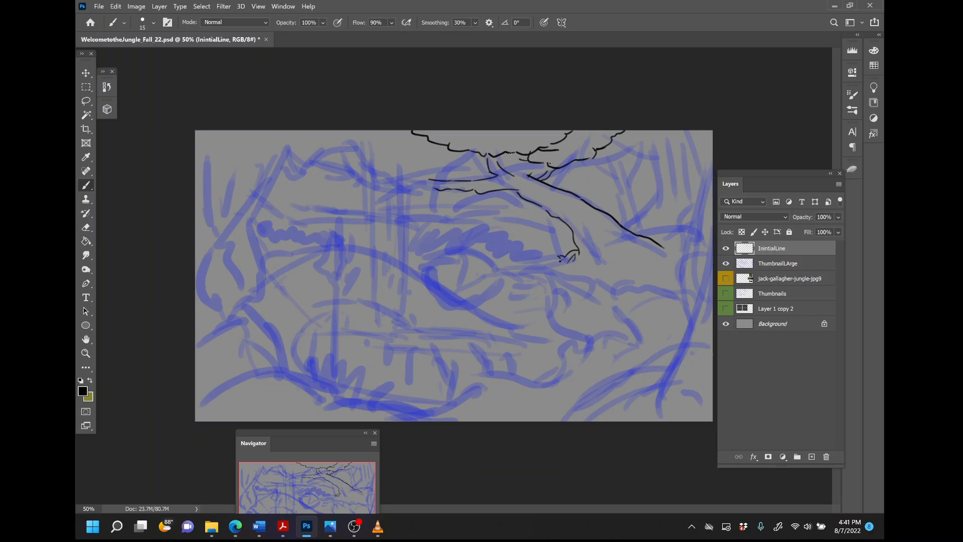
pyautogui.moveTo(507, 162); pyautogui.dragTo(527, 159)
pyautogui.moveTo(430, 179)
pyautogui.mouseDown()
pyautogui.moveTo(424, 169)
pyautogui.moveTo(405, 173)
pyautogui.moveTo(436, 159)
pyautogui.moveTo(379, 152)
pyautogui.moveTo(386, 165)
pyautogui.moveTo(415, 146)
pyautogui.moveTo(391, 149)
pyautogui.moveTo(436, 158)
pyautogui.moveTo(435, 181)
pyautogui.moveTo(373, 172)
pyautogui.mouseUp()
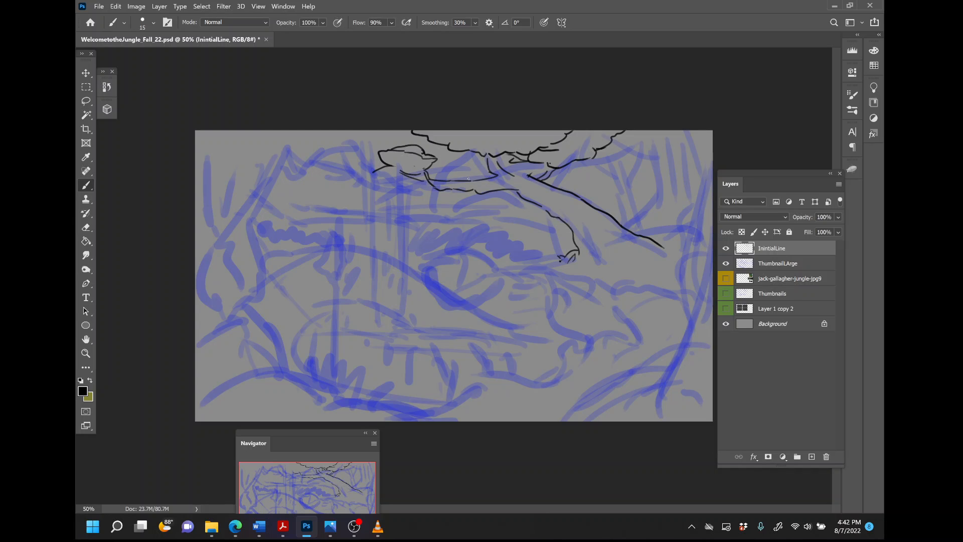
# - Add small leaves, knots and fork lines along the leaning trunk and its branch
pyautogui.moveTo(469, 179); pyautogui.dragTo(483, 178)
pyautogui.moveTo(467, 229); pyautogui.dragTo(466, 239)
pyautogui.moveTo(552, 187)
pyautogui.mouseDown()
pyautogui.moveTo(572, 198)
pyautogui.moveTo(542, 201)
pyautogui.moveTo(544, 213)
pyautogui.moveTo(552, 206)
pyautogui.moveTo(529, 189)
pyautogui.moveTo(523, 195)
pyautogui.mouseUp()
pyautogui.moveTo(577, 221); pyautogui.dragTo(584, 204)
pyautogui.moveTo(502, 150)
pyautogui.mouseDown()
pyautogui.moveTo(516, 173)
pyautogui.moveTo(521, 159)
pyautogui.moveTo(517, 174)
pyautogui.moveTo(538, 160)
pyautogui.moveTo(533, 172)
pyautogui.moveTo(537, 162)
pyautogui.moveTo(551, 176)
pyautogui.mouseUp()
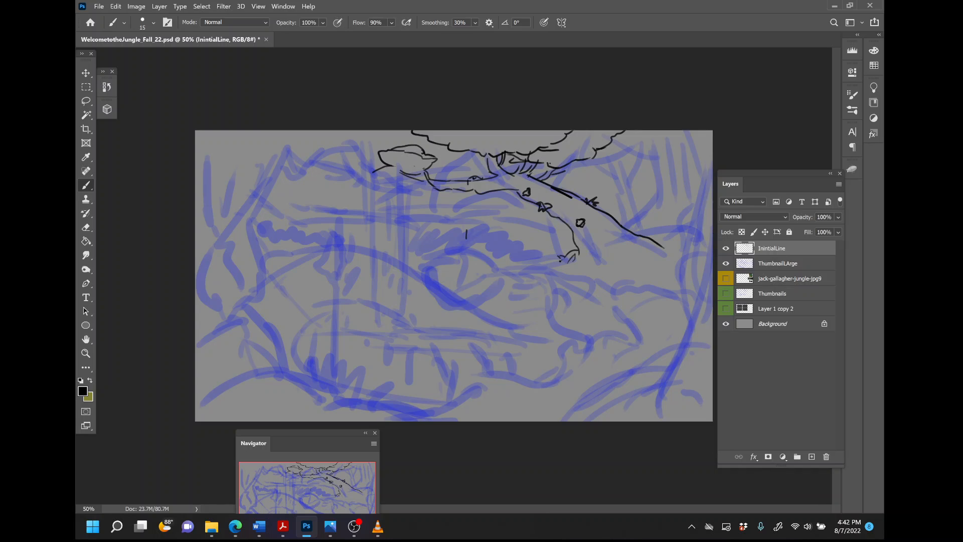
pyautogui.moveTo(485, 163)
pyautogui.mouseDown()
pyautogui.moveTo(441, 171)
pyautogui.moveTo(518, 192)
pyautogui.mouseUp()
# - Draw spiky grass tufts around the base of the leaning trunk
pyautogui.moveTo(601, 239)
pyautogui.mouseDown()
pyautogui.moveTo(608, 261)
pyautogui.moveTo(618, 234)
pyautogui.moveTo(634, 252)
pyautogui.mouseUp()
pyautogui.moveTo(624, 260)
pyautogui.mouseDown()
pyautogui.moveTo(635, 255)
pyautogui.moveTo(615, 234)
pyautogui.moveTo(579, 254)
pyautogui.mouseUp()
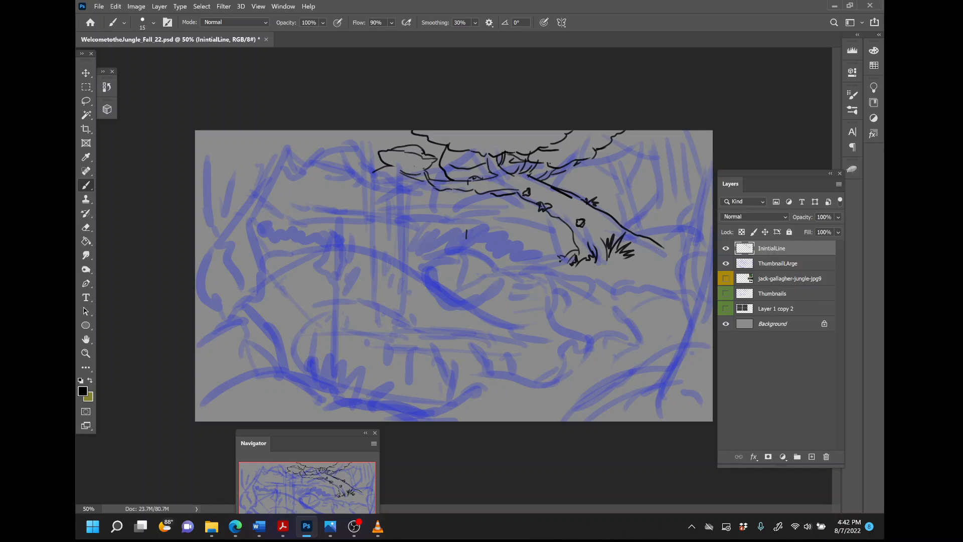
pyautogui.moveTo(648, 251)
pyautogui.mouseDown()
pyautogui.moveTo(661, 254)
pyautogui.moveTo(644, 246)
pyautogui.moveTo(670, 234)
pyautogui.mouseUp()
pyautogui.moveTo(662, 248)
pyautogui.mouseDown()
pyautogui.moveTo(669, 243)
pyautogui.moveTo(648, 211)
pyautogui.moveTo(635, 204)
pyautogui.moveTo(630, 226)
pyautogui.moveTo(616, 215)
pyautogui.mouseUp()
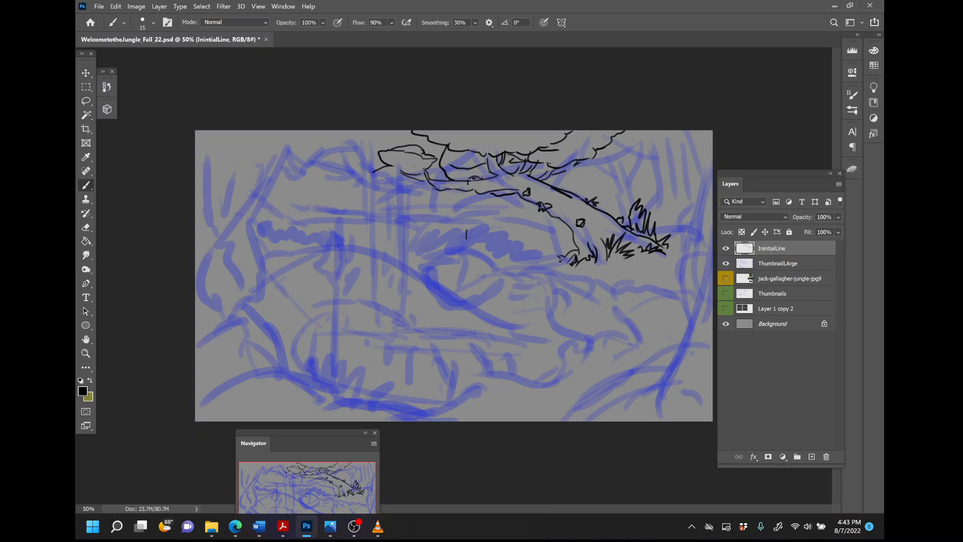
# - Ink the rocks and grass on the ledge at the trunk's base, plus vertical strokes for the cliff face below
pyautogui.moveTo(613, 268)
pyautogui.mouseDown()
pyautogui.moveTo(591, 272)
pyautogui.moveTo(615, 265)
pyautogui.moveTo(585, 270)
pyautogui.moveTo(609, 271)
pyautogui.mouseUp()
pyautogui.moveTo(556, 278)
pyautogui.mouseDown()
pyautogui.moveTo(566, 304)
pyautogui.moveTo(559, 300)
pyautogui.moveTo(563, 352)
pyautogui.moveTo(570, 337)
pyautogui.moveTo(571, 352)
pyautogui.mouseUp()
pyautogui.moveTo(602, 284)
pyautogui.mouseDown()
pyautogui.moveTo(603, 315)
pyautogui.moveTo(627, 340)
pyautogui.mouseUp()
pyautogui.moveTo(567, 254)
pyautogui.mouseDown()
pyautogui.moveTo(531, 265)
pyautogui.moveTo(552, 275)
pyautogui.mouseUp()
pyautogui.moveTo(552, 244)
pyautogui.mouseDown()
pyautogui.moveTo(536, 259)
pyautogui.moveTo(562, 258)
pyautogui.moveTo(561, 234)
pyautogui.moveTo(532, 263)
pyautogui.mouseUp()
pyautogui.click(548, 263)
pyautogui.click(554, 261)
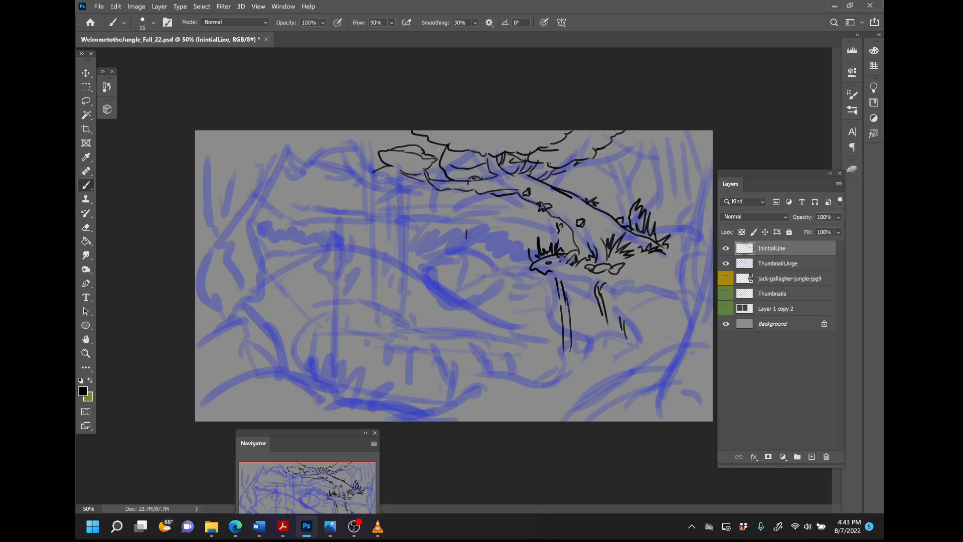
# - Ink the tall background tree near the canvas's upper-right corner, with its side branch and grassy base
pyautogui.moveTo(444, 145); pyautogui.dragTo(440, 153)
pyautogui.moveTo(644, 210)
pyautogui.mouseDown()
pyautogui.moveTo(655, 201)
pyautogui.moveTo(652, 153)
pyautogui.mouseUp()
pyautogui.moveTo(672, 205); pyautogui.dragTo(667, 149)
pyautogui.moveTo(675, 185)
pyautogui.mouseDown()
pyautogui.moveTo(691, 142)
pyautogui.moveTo(680, 183)
pyautogui.mouseUp()
pyautogui.moveTo(692, 136)
pyautogui.mouseDown()
pyautogui.moveTo(702, 174)
pyautogui.moveTo(655, 169)
pyautogui.moveTo(696, 202)
pyautogui.mouseUp()
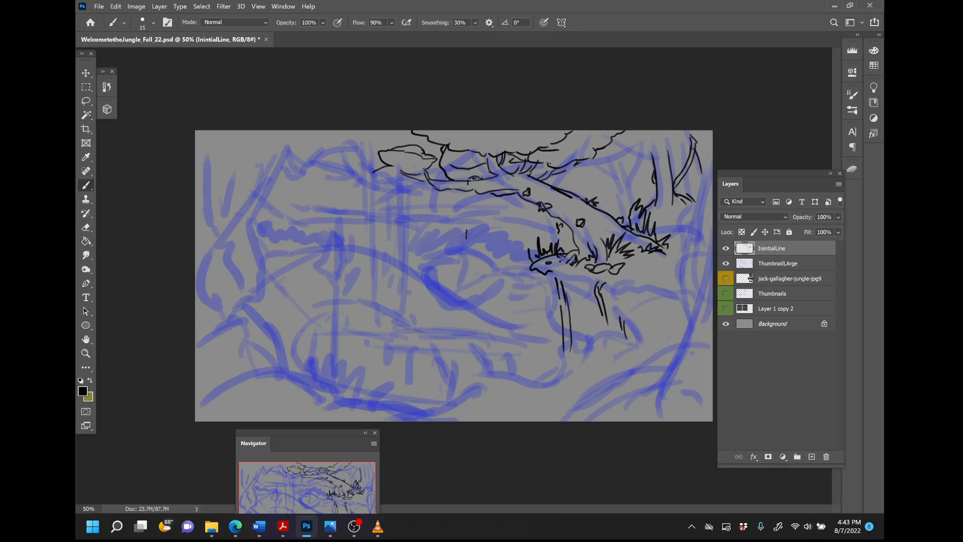
pyautogui.moveTo(667, 134)
pyautogui.mouseDown()
pyautogui.moveTo(688, 132)
pyautogui.moveTo(651, 141)
pyautogui.moveTo(653, 130)
pyautogui.mouseUp()
pyautogui.moveTo(660, 135); pyautogui.dragTo(669, 177)
pyautogui.moveTo(676, 210)
pyautogui.mouseDown()
pyautogui.moveTo(654, 215)
pyautogui.moveTo(694, 209)
pyautogui.mouseUp()
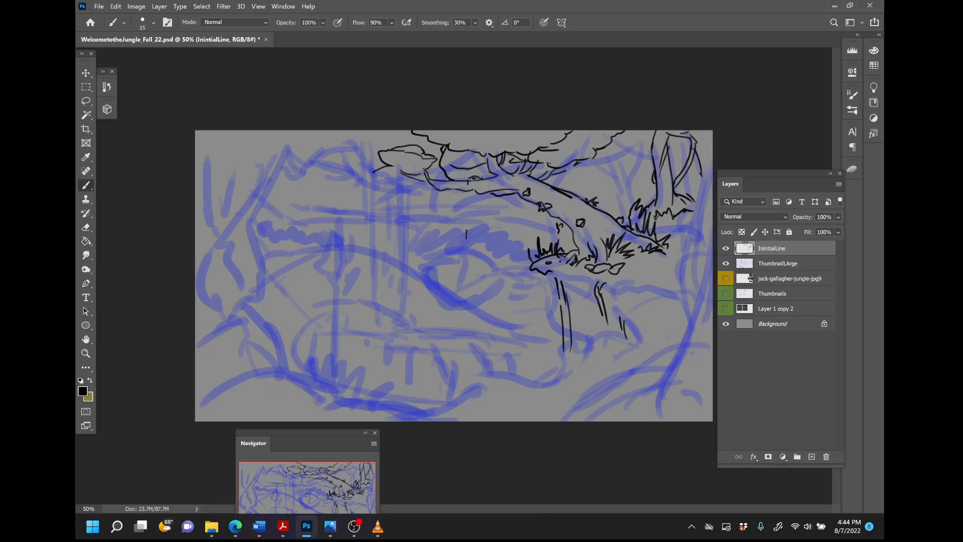
# - Draw the smaller forked tree and its foliage between the tall tree and the leaning trunk
pyautogui.moveTo(647, 131); pyautogui.dragTo(650, 147)
pyautogui.moveTo(634, 202)
pyautogui.mouseDown()
pyautogui.moveTo(639, 154)
pyautogui.moveTo(654, 161)
pyautogui.moveTo(596, 158)
pyautogui.moveTo(583, 175)
pyautogui.moveTo(574, 167)
pyautogui.moveTo(614, 172)
pyautogui.moveTo(625, 210)
pyautogui.mouseUp()
pyautogui.moveTo(621, 162); pyautogui.dragTo(630, 181)
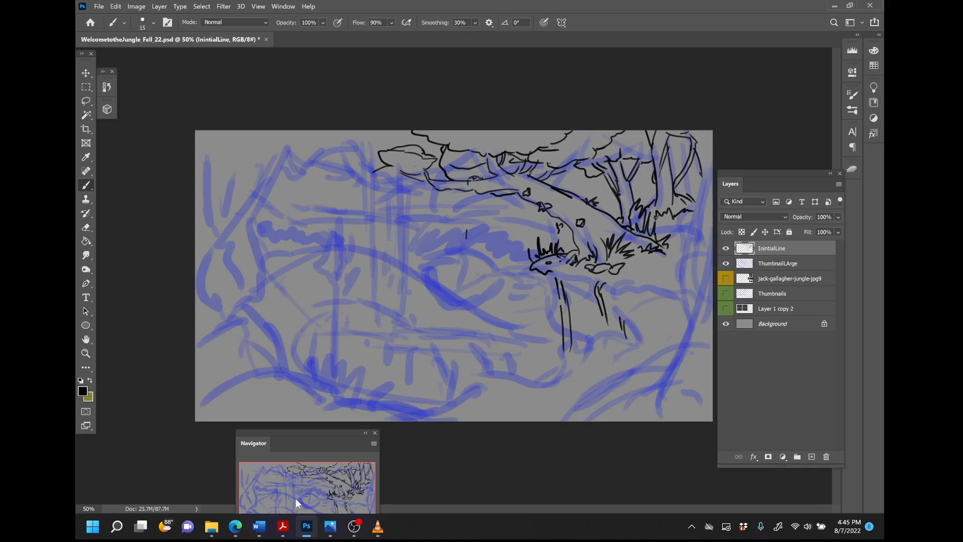
pyautogui.click(353, 533)
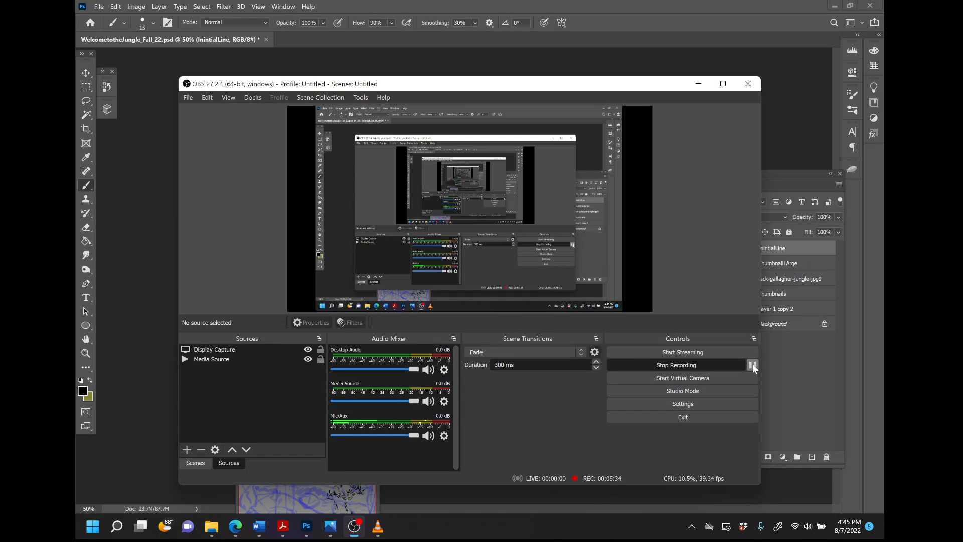
pyautogui.click(753, 365)
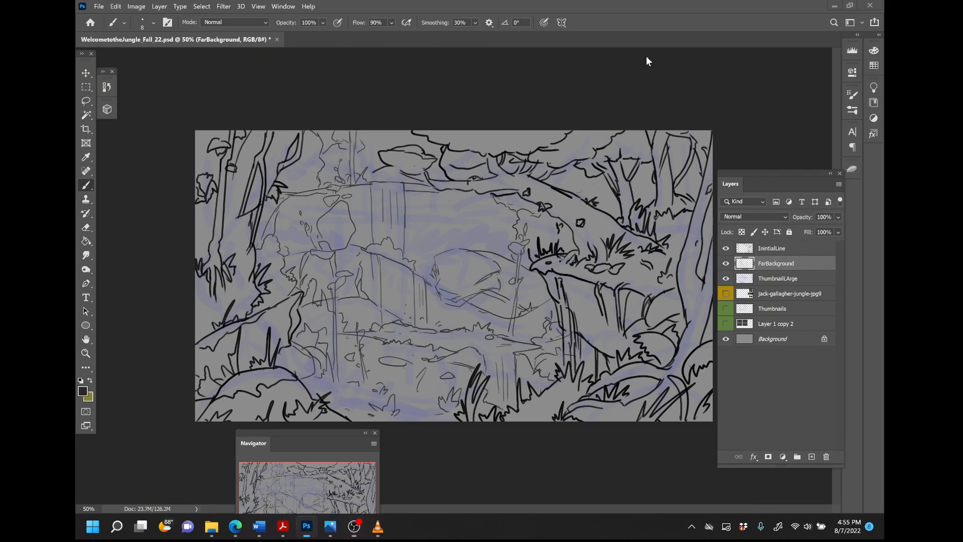
pyautogui.click(646, 55)
# - Add a new layer above InintialLine and set the foreground colour to red fe0024
pyautogui.click(811, 457)
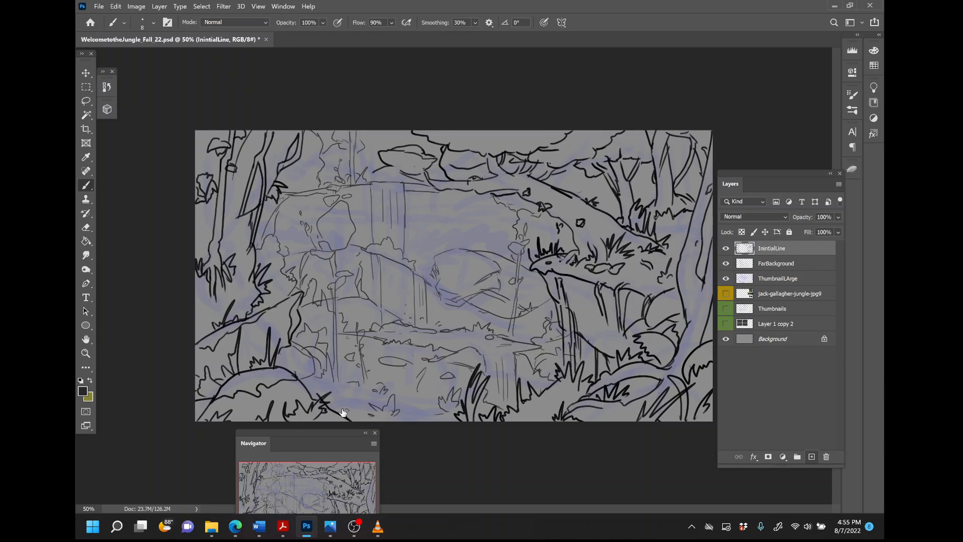
pyautogui.click(83, 392)
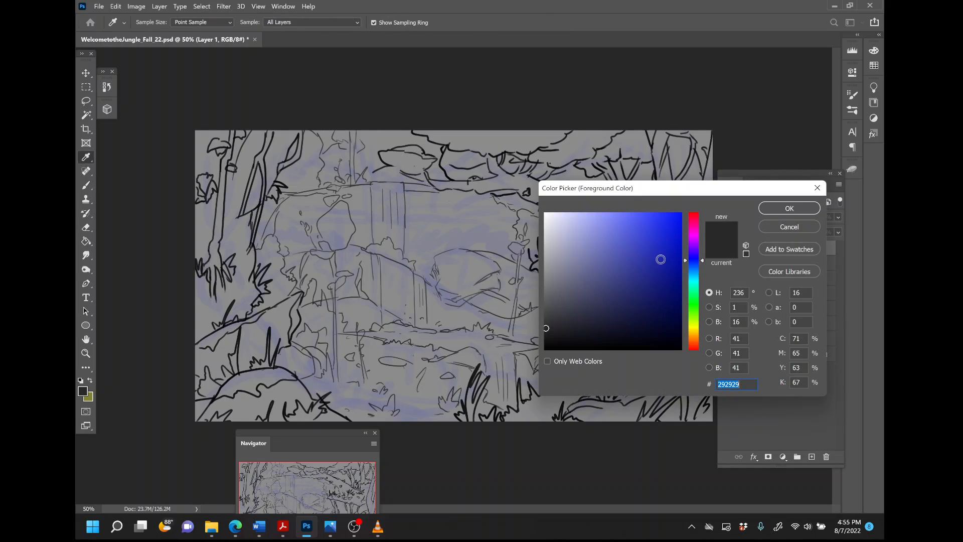
pyautogui.write('fe0024')
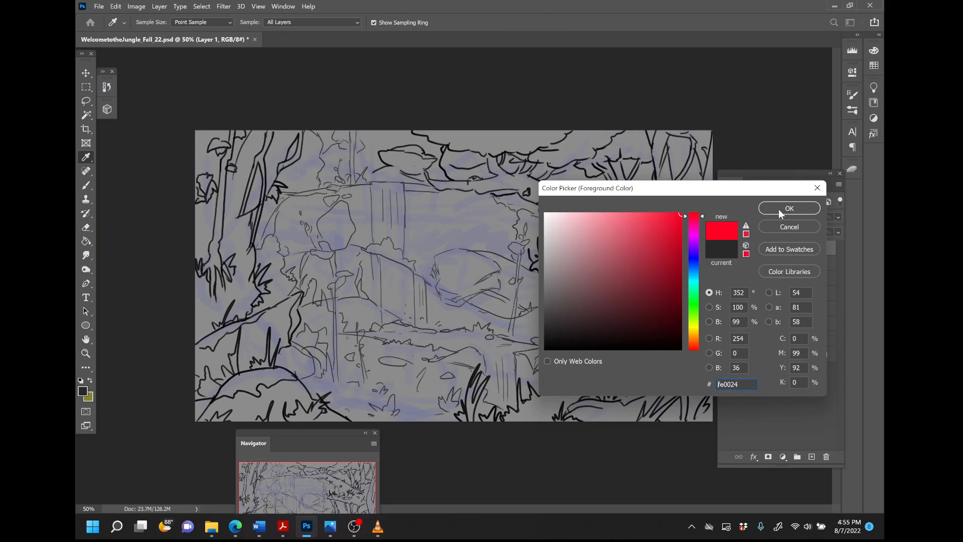
pyautogui.click(779, 209)
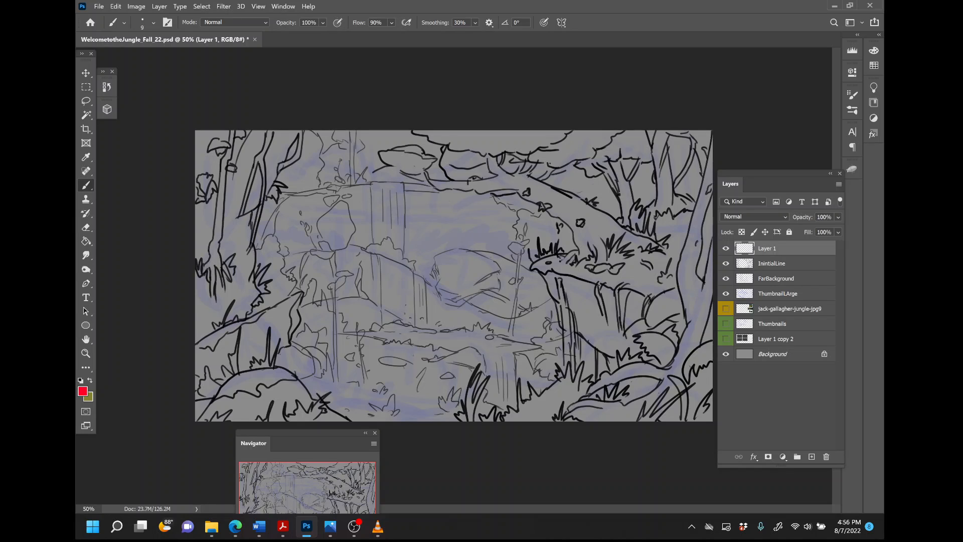
# - Hatch the background area above the central rock with diagonal red strokes using a 25-pixel brush
pyautogui.press(']')
pyautogui.press(']')
pyautogui.press(']')
pyautogui.press(']')
pyautogui.moveTo(483, 249)
pyautogui.mouseDown()
pyautogui.moveTo(516, 223)
pyautogui.moveTo(515, 212)
pyautogui.mouseUp()
pyautogui.moveTo(449, 247)
pyautogui.mouseDown()
pyautogui.moveTo(503, 205)
pyautogui.moveTo(490, 194)
pyautogui.moveTo(423, 230)
pyautogui.mouseUp()
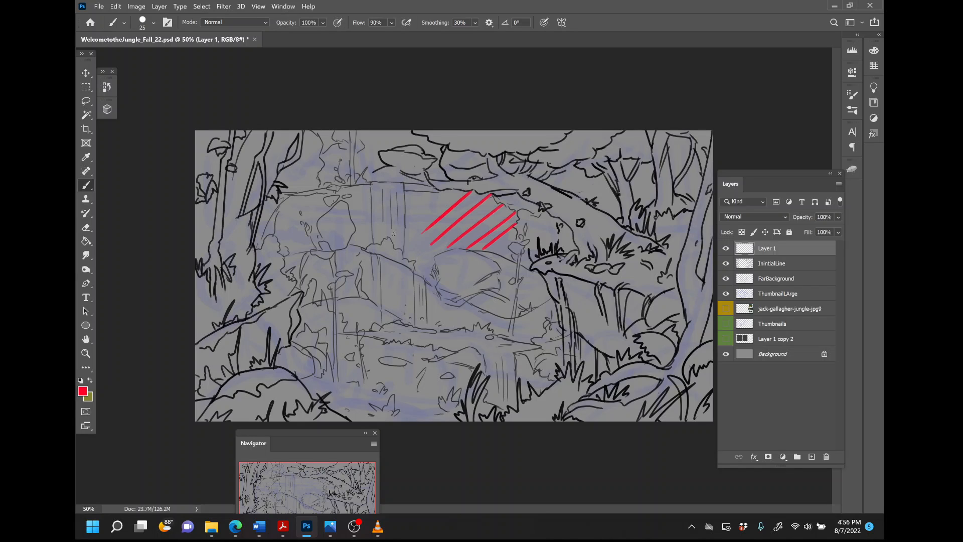
pyautogui.moveTo(446, 193); pyautogui.dragTo(410, 220)
# - Set the foreground colour to green 00fe36 and fill in a triangular patch on the central rock
pyautogui.click(83, 392)
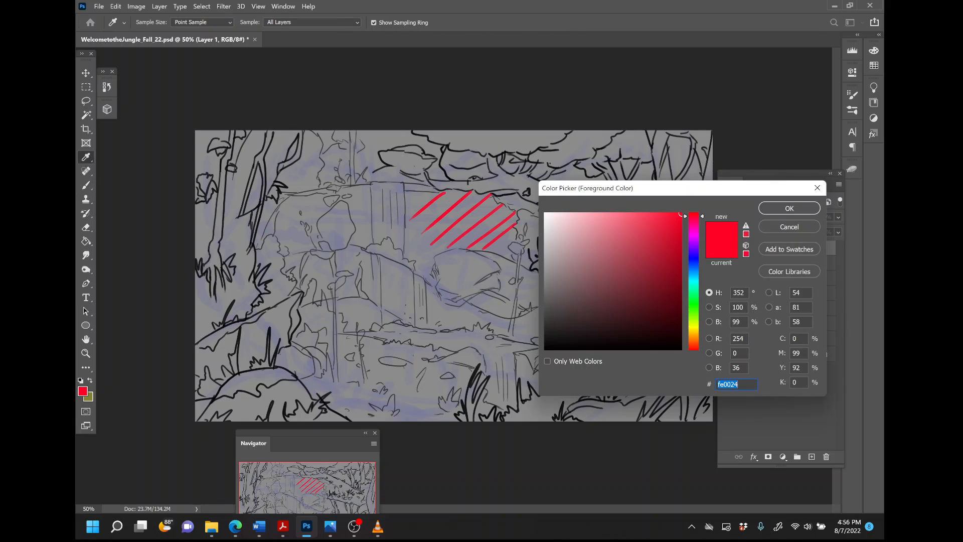
pyautogui.write('00fe36')
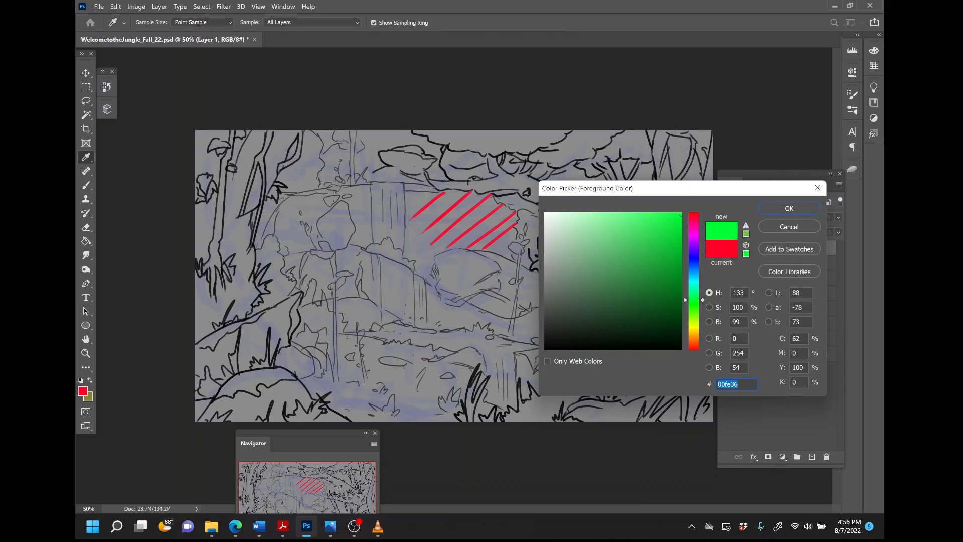
pyautogui.press('Return')
pyautogui.moveTo(471, 257)
pyautogui.mouseDown()
pyautogui.moveTo(491, 268)
pyautogui.moveTo(472, 264)
pyautogui.mouseUp()
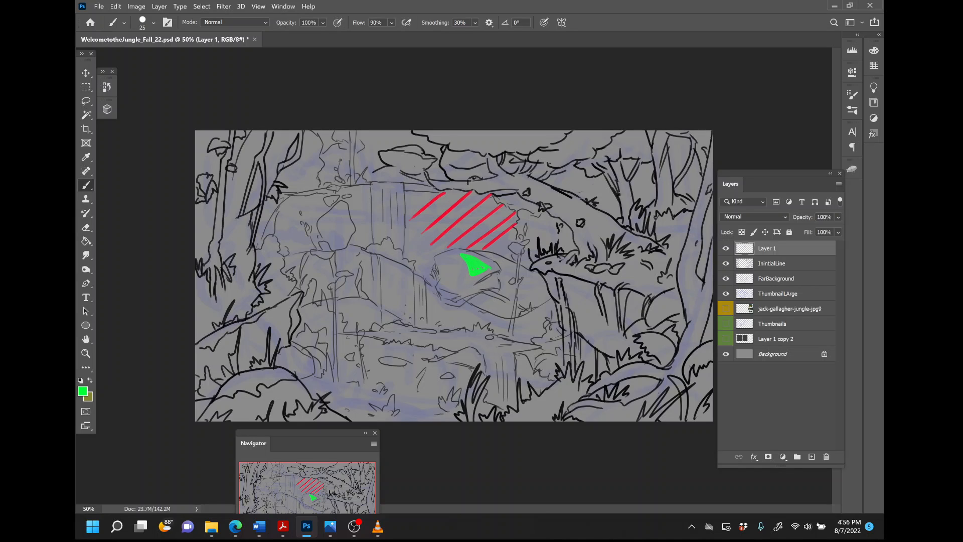
# - With a 10-pixel brush, mark green accents along the leaning trunk, right bank, waterfalls, stream edge, left tree and foreground rocks
pyautogui.press('[')
pyautogui.press('[')
pyautogui.press('[')
pyautogui.moveTo(600, 215); pyautogui.dragTo(587, 210)
pyautogui.moveTo(539, 186); pyautogui.dragTo(555, 193)
pyautogui.moveTo(685, 246)
pyautogui.mouseDown()
pyautogui.moveTo(646, 255)
pyautogui.moveTo(700, 264)
pyautogui.mouseUp()
pyautogui.moveTo(398, 249)
pyautogui.mouseDown()
pyautogui.moveTo(402, 196)
pyautogui.moveTo(403, 243)
pyautogui.mouseUp()
pyautogui.moveTo(491, 354)
pyautogui.mouseDown()
pyautogui.moveTo(514, 357)
pyautogui.moveTo(512, 375)
pyautogui.mouseUp()
pyautogui.moveTo(488, 340); pyautogui.dragTo(497, 353)
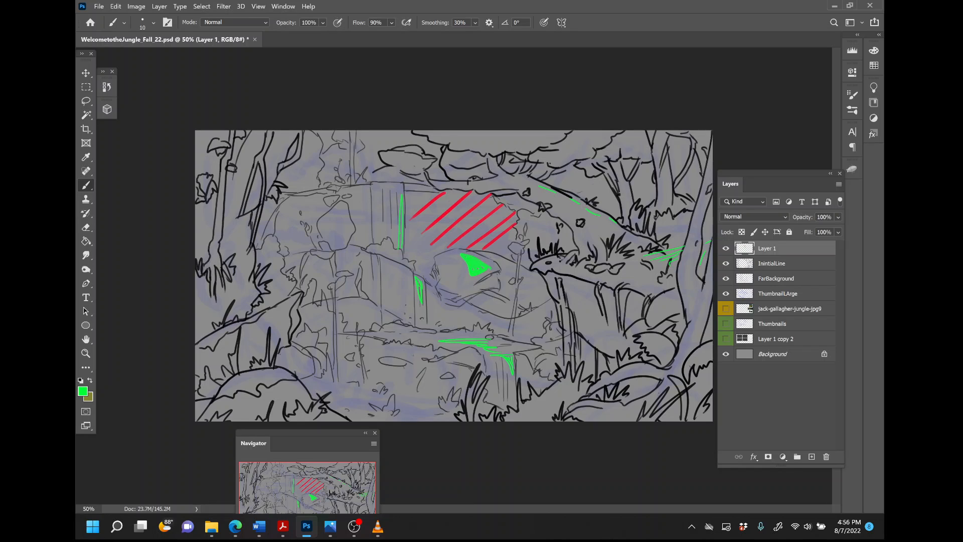
pyautogui.moveTo(299, 133)
pyautogui.mouseDown()
pyautogui.moveTo(245, 240)
pyautogui.moveTo(254, 303)
pyautogui.moveTo(299, 294)
pyautogui.mouseUp()
pyautogui.moveTo(295, 384); pyautogui.dragTo(304, 397)
# - Set the foreground colour to red fe002a and scribble over the cliff areas beside the upper waterfall with a 25-pixel brush
pyautogui.click(83, 392)
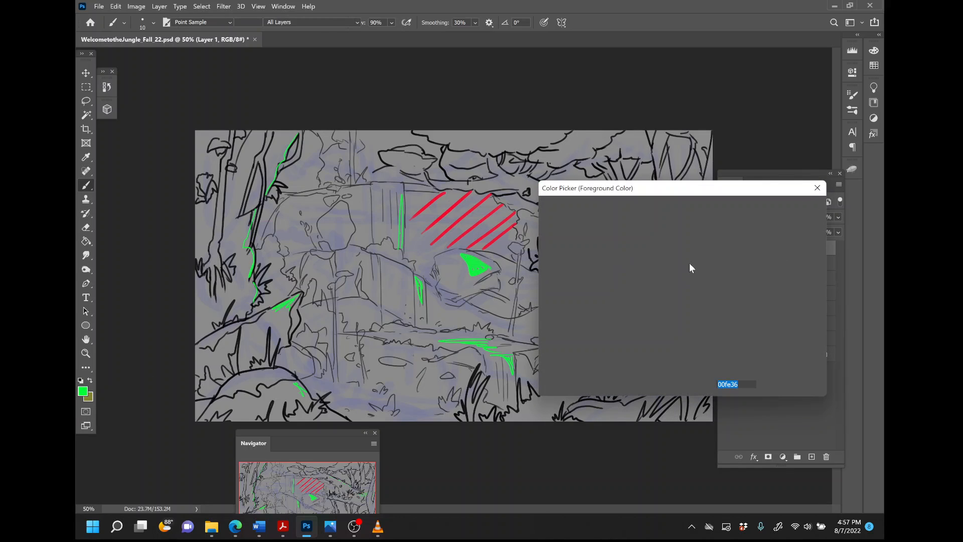
pyautogui.click(698, 215)
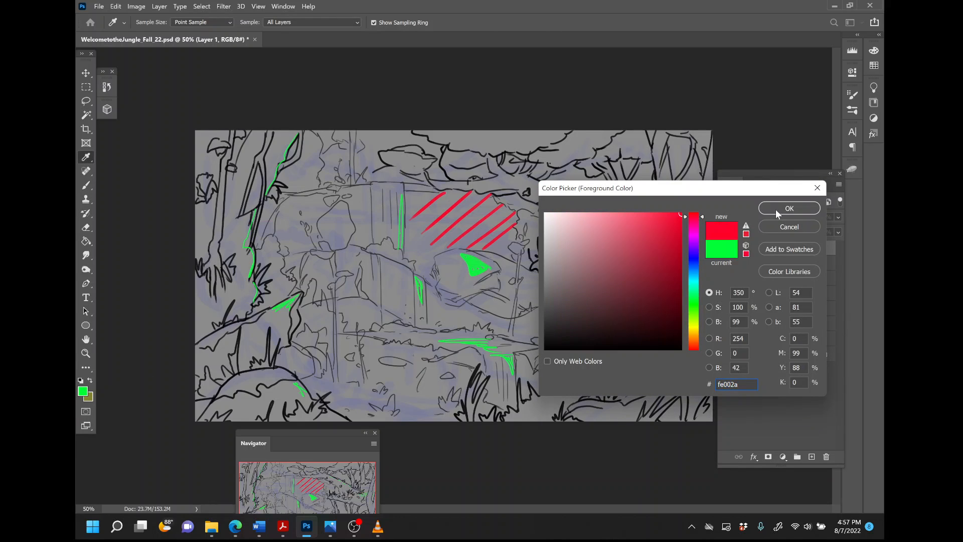
pyautogui.press('Return')
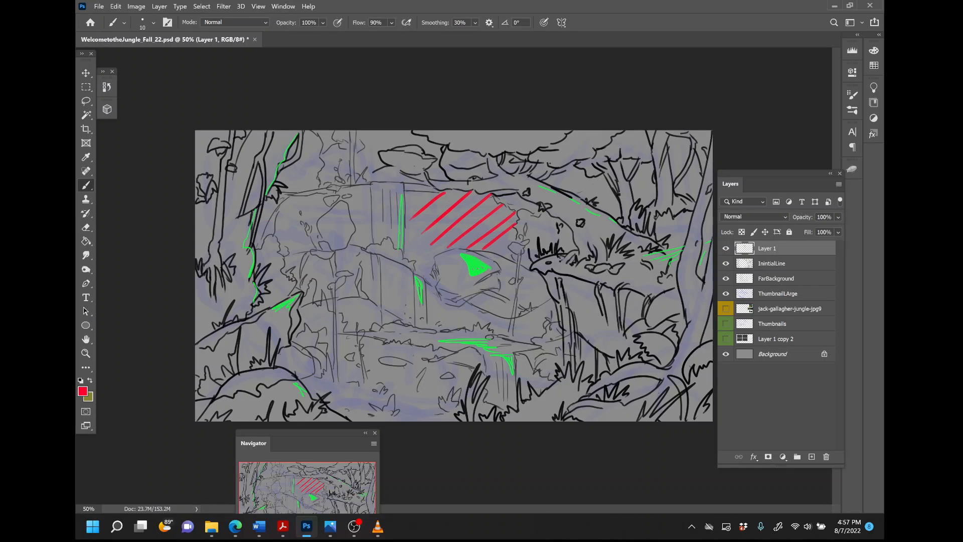
pyautogui.press(']')
pyautogui.press(']')
pyautogui.press(']')
pyautogui.moveTo(368, 243); pyautogui.dragTo(357, 201)
pyautogui.moveTo(290, 201)
pyautogui.mouseDown()
pyautogui.moveTo(279, 219)
pyautogui.moveTo(298, 202)
pyautogui.moveTo(302, 214)
pyautogui.moveTo(321, 203)
pyautogui.moveTo(315, 241)
pyautogui.mouseUp()
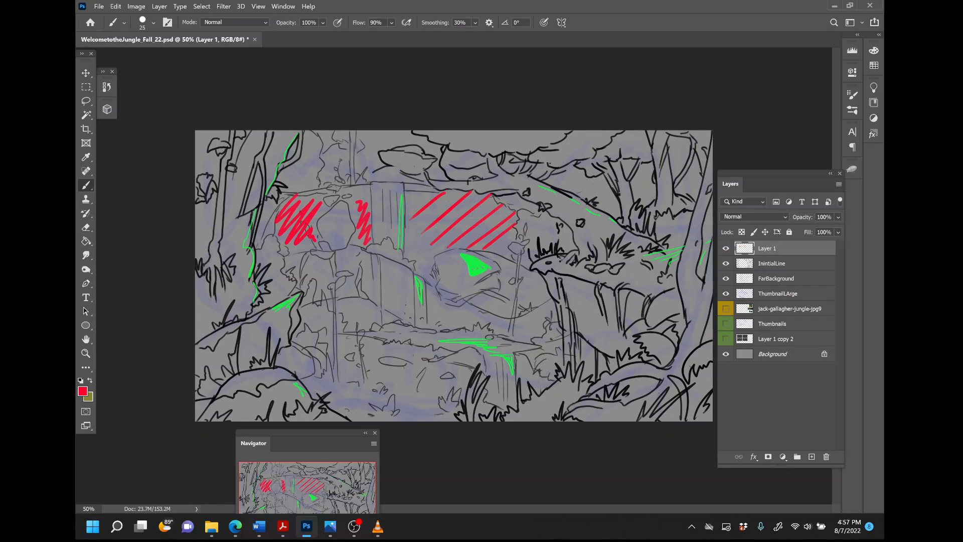
# - Hatch the left-hand trees and the lower-left foreground boulder with diagonal red strokes
pyautogui.moveTo(213, 140)
pyautogui.mouseDown()
pyautogui.moveTo(196, 152)
pyautogui.moveTo(196, 182)
pyautogui.mouseUp()
pyautogui.moveTo(249, 131); pyautogui.dragTo(195, 229)
pyautogui.moveTo(250, 198); pyautogui.dragTo(195, 336)
pyautogui.moveTo(243, 264); pyautogui.dragTo(205, 345)
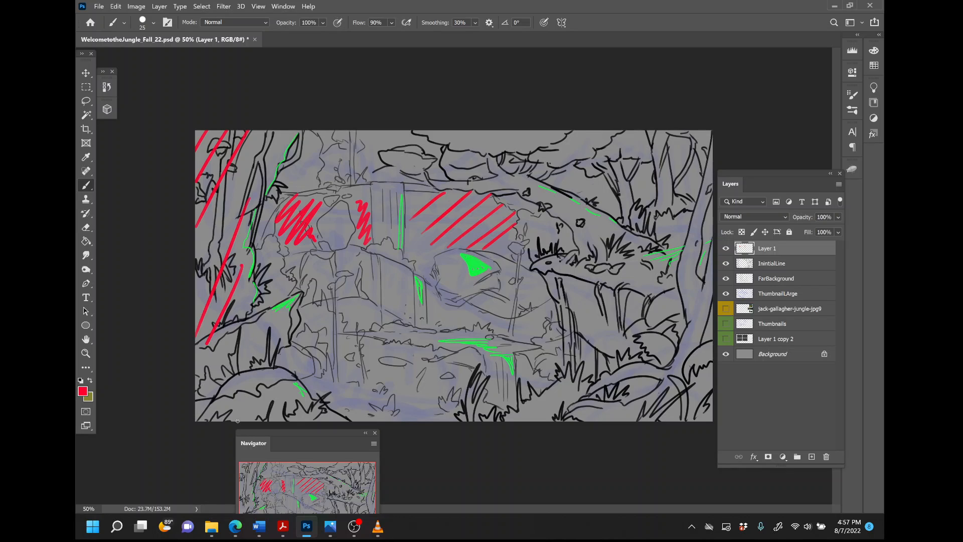
pyautogui.moveTo(254, 372)
pyautogui.mouseDown()
pyautogui.moveTo(222, 416)
pyautogui.moveTo(259, 414)
pyautogui.mouseUp()
# - Zigzag red over the lower-right cliff and foreground, and trace the leaning trunk's underside and the canopy edge in red
pyautogui.moveTo(699, 414)
pyautogui.mouseDown()
pyautogui.moveTo(544, 413)
pyautogui.moveTo(686, 354)
pyautogui.moveTo(680, 336)
pyautogui.moveTo(638, 309)
pyautogui.moveTo(552, 282)
pyautogui.mouseUp()
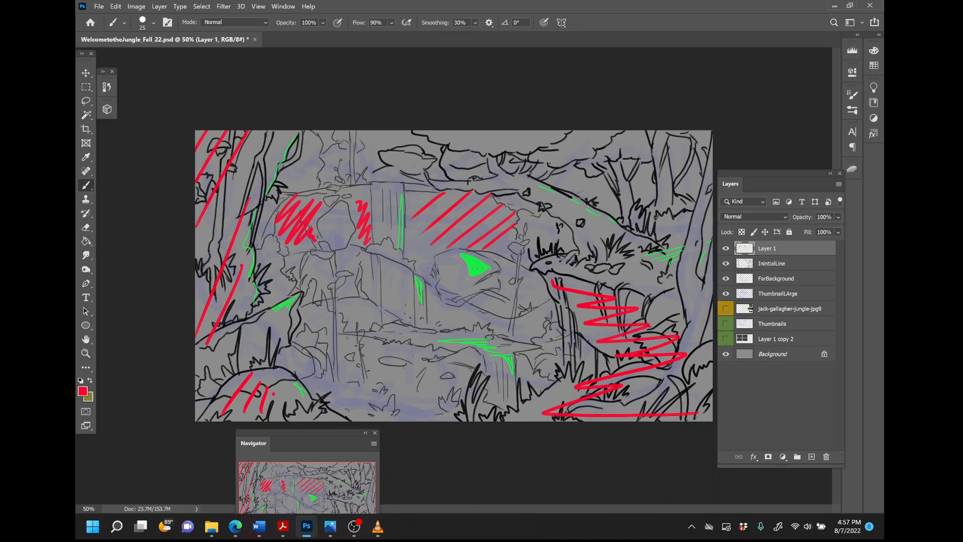
pyautogui.moveTo(529, 412); pyautogui.dragTo(574, 381)
pyautogui.moveTo(604, 255)
pyautogui.mouseDown()
pyautogui.moveTo(544, 205)
pyautogui.moveTo(428, 174)
pyautogui.mouseUp()
pyautogui.moveTo(420, 131); pyautogui.dragTo(490, 152)
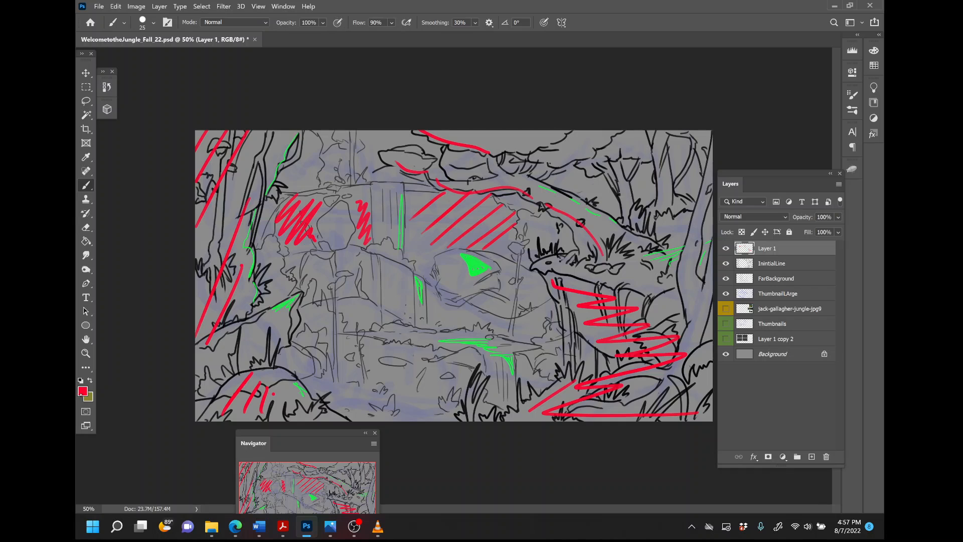
# - Set the foreground colour to blue 365fe3 and return to the Brush
pyautogui.click(83, 391)
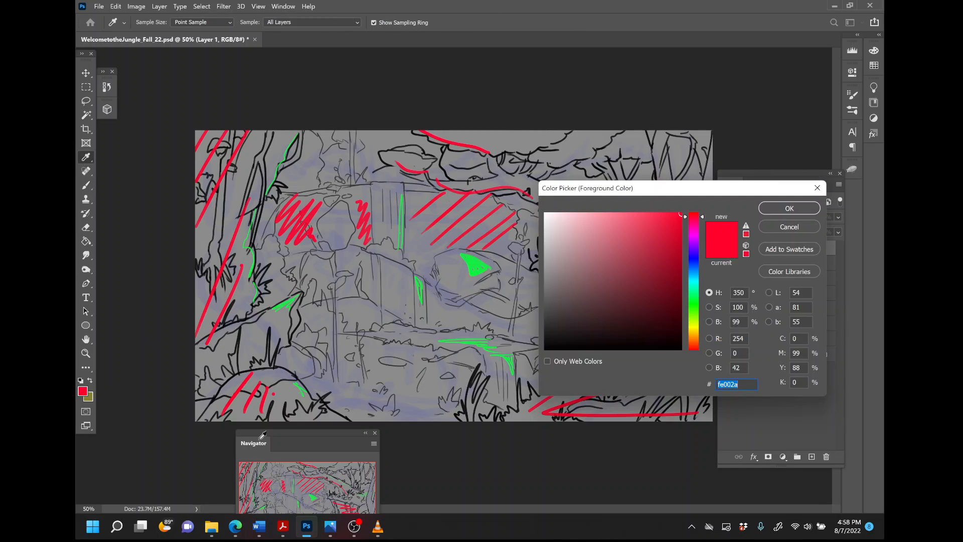
pyautogui.click(692, 261)
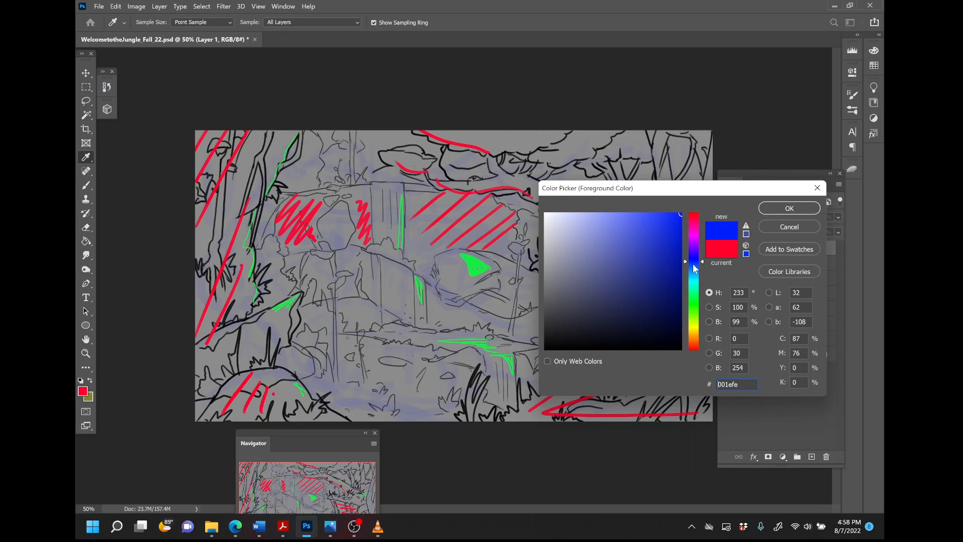
pyautogui.click(693, 287)
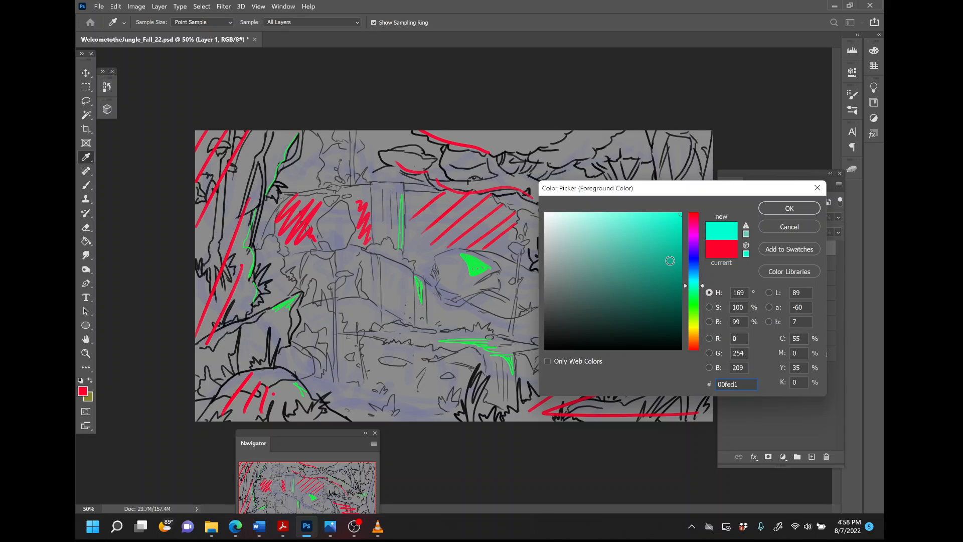
pyautogui.click(691, 264)
pyautogui.moveTo(625, 250)
pyautogui.mouseDown()
pyautogui.moveTo(643, 234)
pyautogui.moveTo(724, 213)
pyautogui.moveTo(648, 228)
pyautogui.mouseUp()
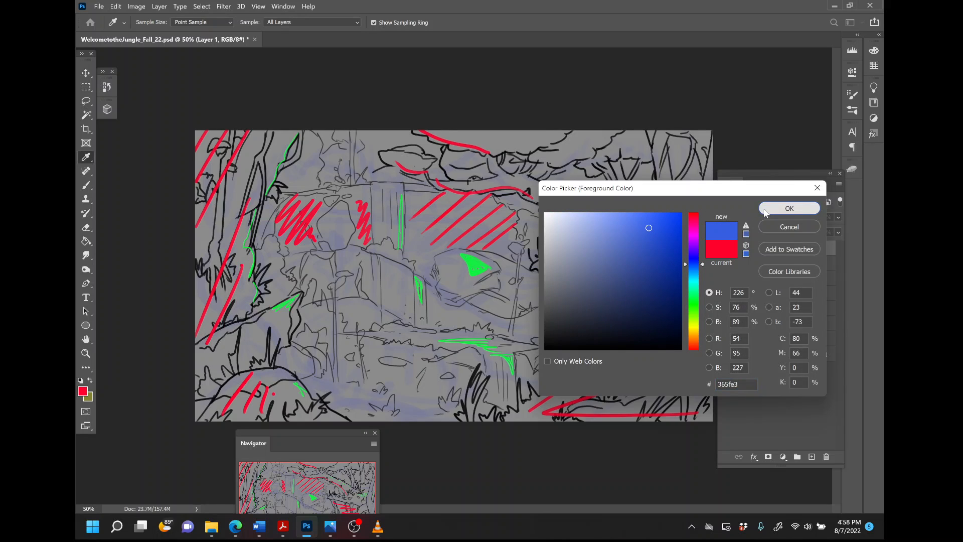
pyautogui.click(769, 209)
pyautogui.press('b')
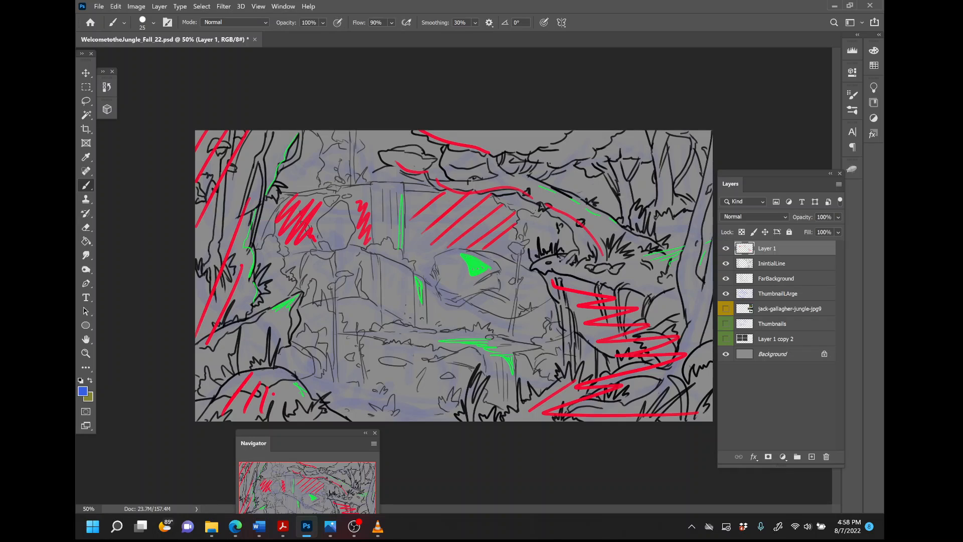
# - Hatch the pool below the waterfalls with diagonal blue strokes
pyautogui.moveTo(469, 378); pyautogui.dragTo(400, 420)
pyautogui.moveTo(461, 366)
pyautogui.mouseDown()
pyautogui.moveTo(373, 414)
pyautogui.moveTo(355, 407)
pyautogui.mouseUp()
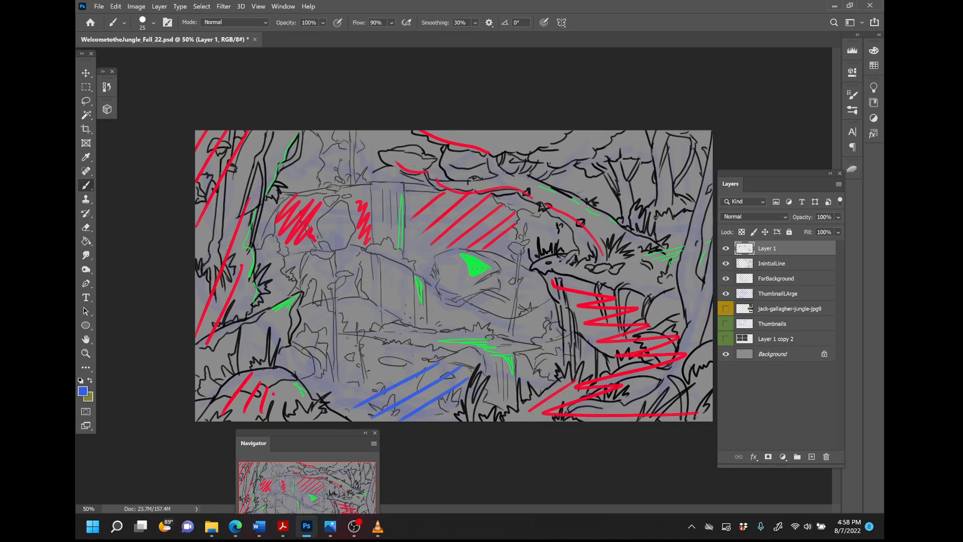
pyautogui.moveTo(414, 356); pyautogui.dragTo(347, 389)
pyautogui.moveTo(394, 348); pyautogui.dragTo(325, 379)
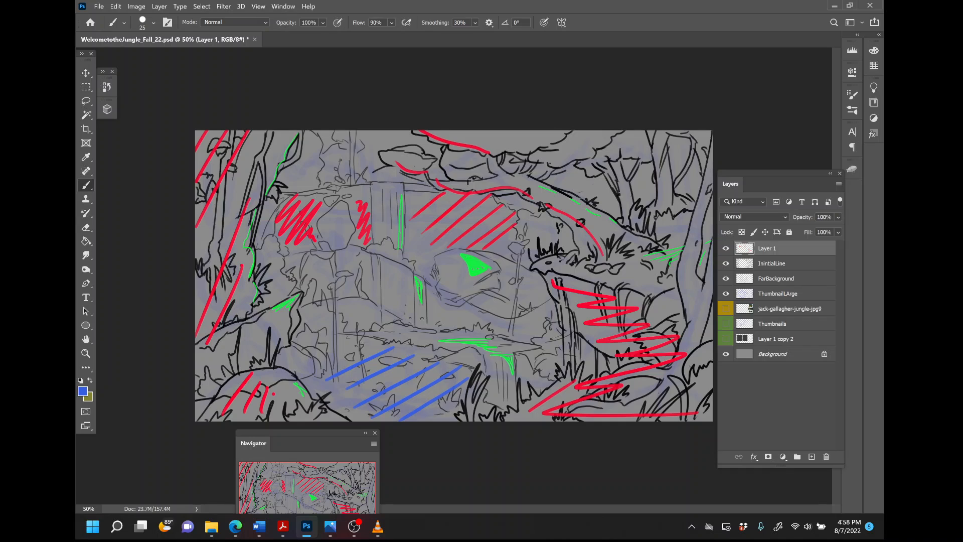
pyautogui.moveTo(362, 343); pyautogui.dragTo(325, 354)
# - Mark short blue strokes on the rocks below the upper waterfall and hatch the left tree trunk in blue
pyautogui.moveTo(408, 274)
pyautogui.mouseDown()
pyautogui.moveTo(410, 288)
pyautogui.moveTo(387, 279)
pyautogui.mouseUp()
pyautogui.moveTo(344, 248); pyautogui.dragTo(346, 268)
pyautogui.moveTo(288, 134)
pyautogui.mouseDown()
pyautogui.moveTo(253, 191)
pyautogui.moveTo(224, 272)
pyautogui.moveTo(251, 304)
pyautogui.mouseUp()
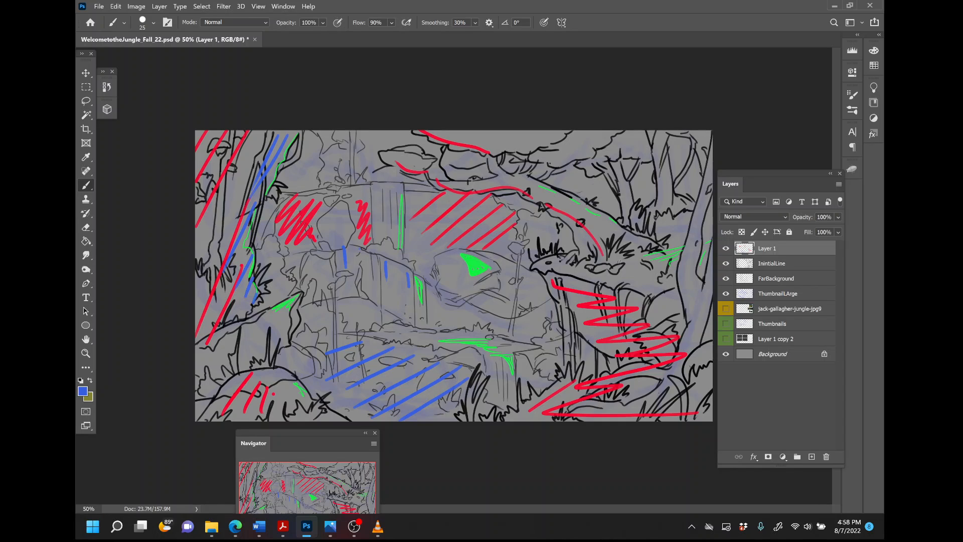
# - Add blue strokes to the right bank, the right-hand tree trunks and the foliage canopy above the leaning trunk
pyautogui.moveTo(685, 263)
pyautogui.mouseDown()
pyautogui.moveTo(634, 274)
pyautogui.moveTo(585, 265)
pyautogui.mouseUp()
pyautogui.moveTo(696, 211)
pyautogui.mouseDown()
pyautogui.moveTo(662, 224)
pyautogui.moveTo(659, 208)
pyautogui.mouseUp()
pyautogui.moveTo(661, 158)
pyautogui.mouseDown()
pyautogui.moveTo(663, 203)
pyautogui.moveTo(630, 214)
pyautogui.mouseUp()
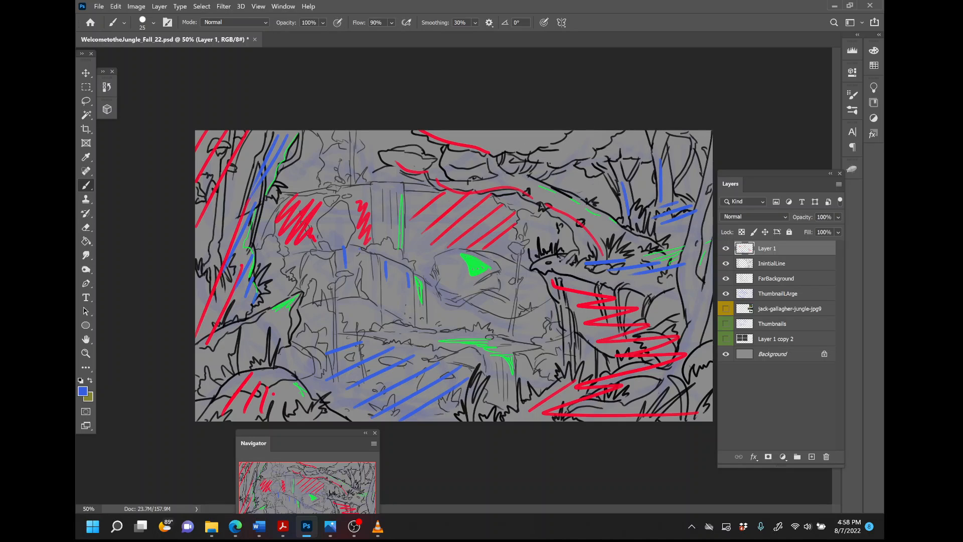
pyautogui.moveTo(609, 131); pyautogui.dragTo(584, 145)
pyautogui.moveTo(524, 150); pyautogui.dragTo(512, 153)
pyautogui.moveTo(355, 529)
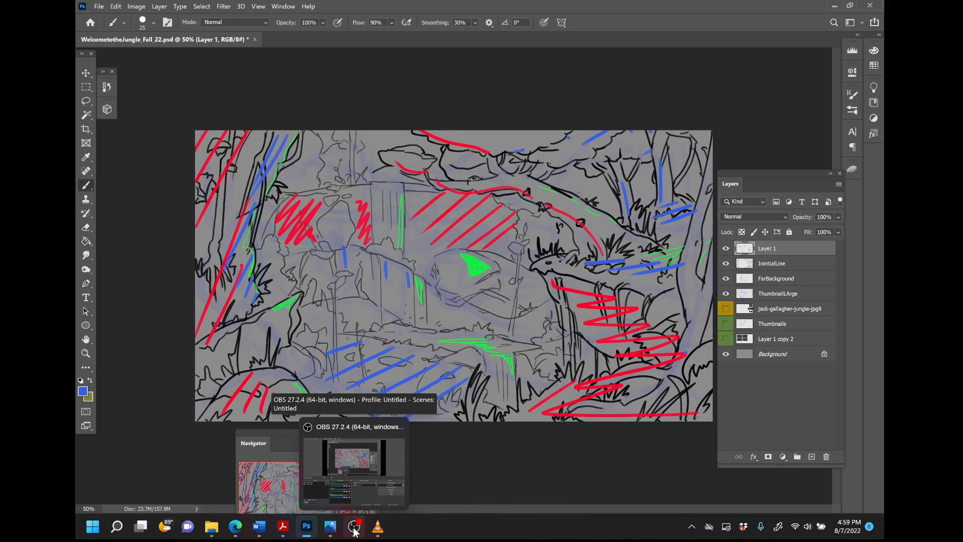
pyautogui.click(355, 531)
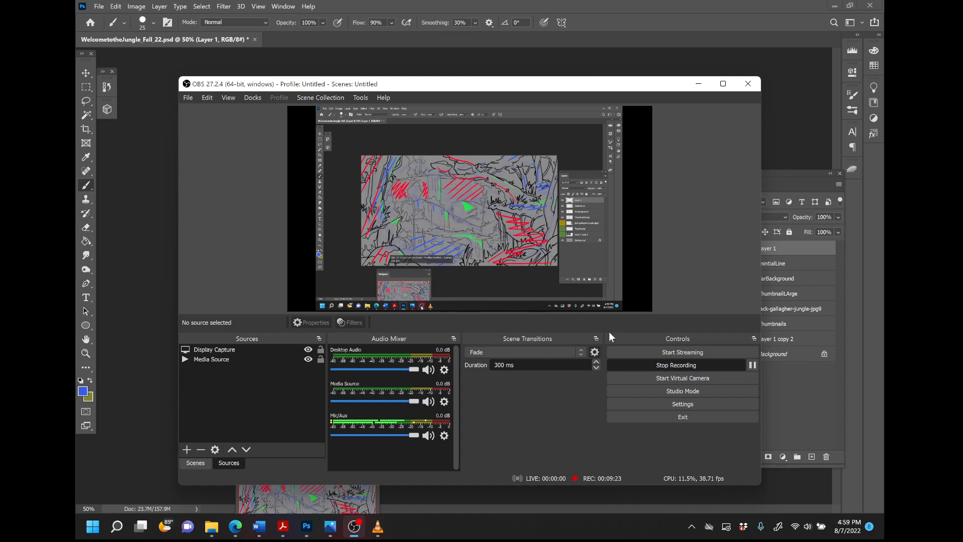
pyautogui.click(751, 364)
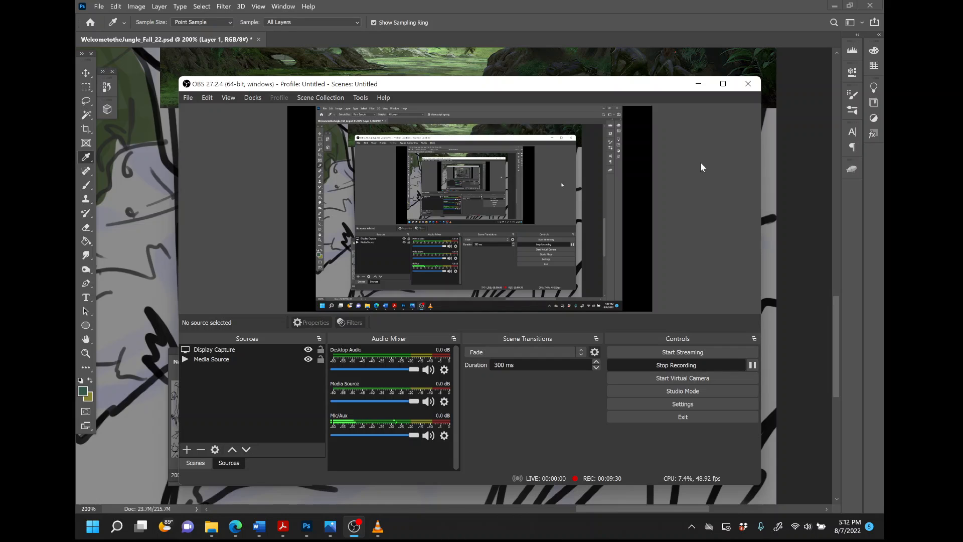
pyautogui.click(604, 8)
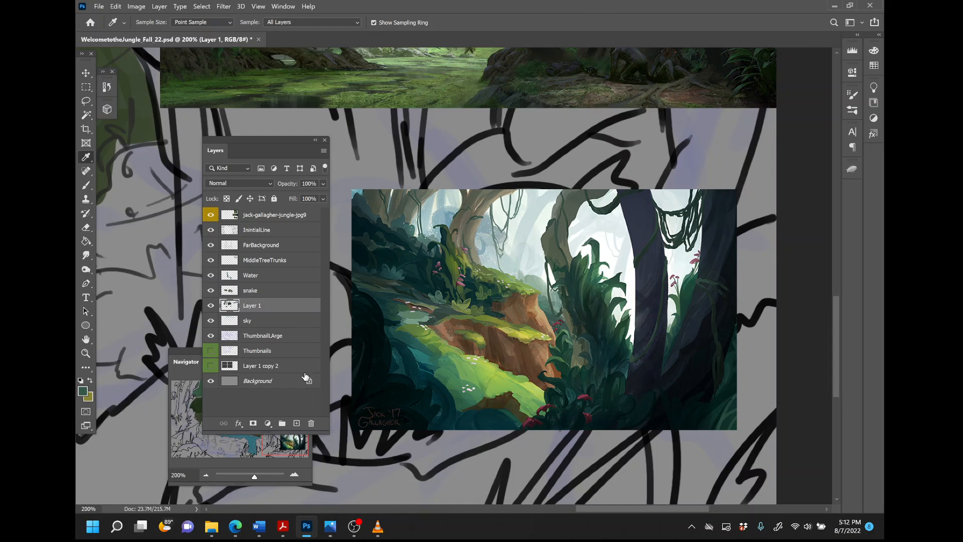
# - Hide the jack-gallagher-jungle-jpg9 reference layer to view the colour block-in across the whole painting
pyautogui.click(194, 352)
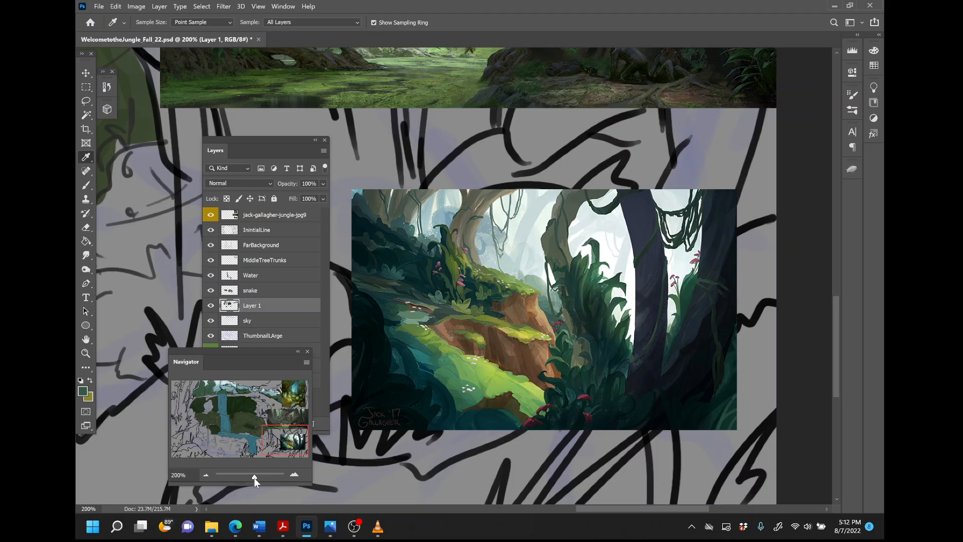
pyautogui.moveTo(255, 477); pyautogui.dragTo(251, 477)
pyautogui.moveTo(247, 444); pyautogui.dragTo(213, 405)
pyautogui.moveTo(247, 475); pyautogui.dragTo(247, 474)
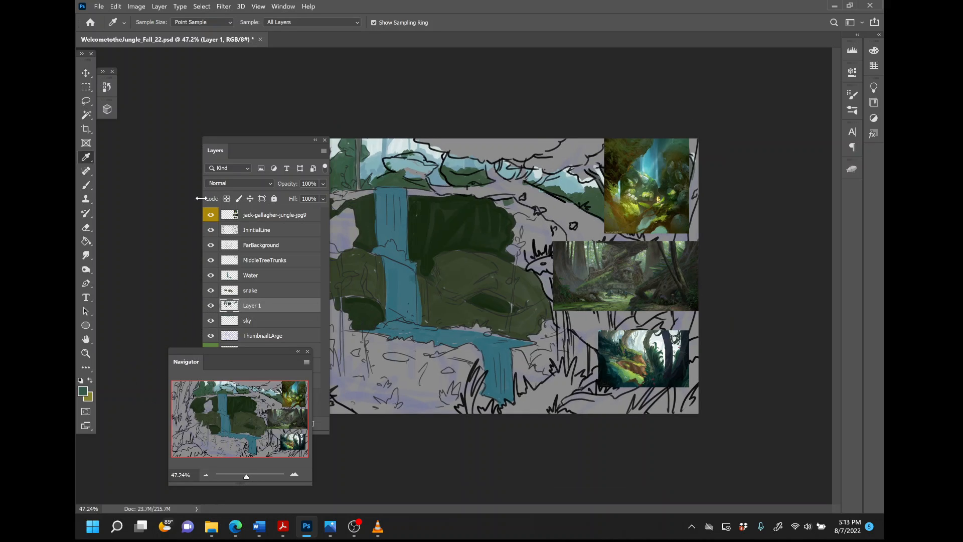
pyautogui.click(211, 215)
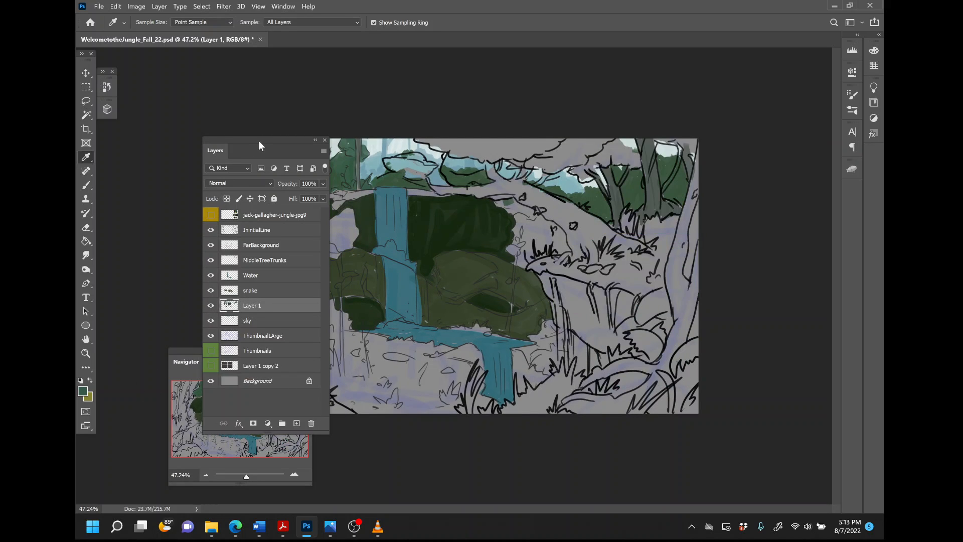
# - Move the floating Layers panel over the painting's left edge, clear of the blocked-in middle ground and right-hand trees
pyautogui.moveTo(260, 145); pyautogui.dragTo(760, 347)
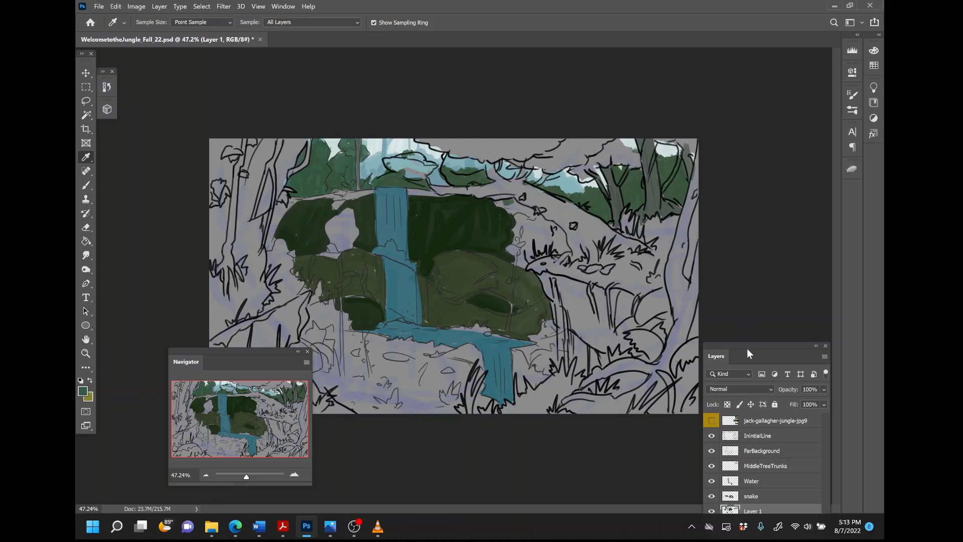
pyautogui.moveTo(748, 350); pyautogui.dragTo(735, 197)
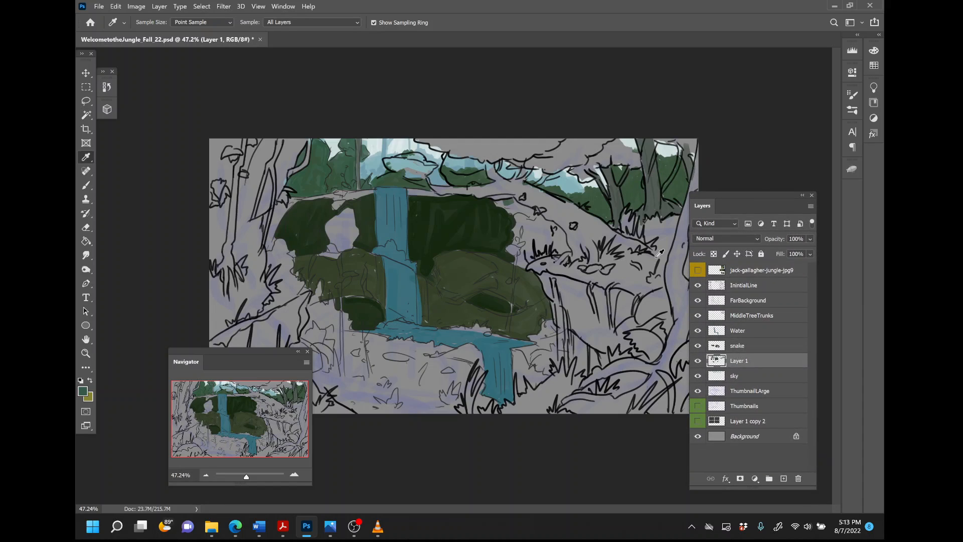
pyautogui.moveTo(754, 194); pyautogui.dragTo(179, 145)
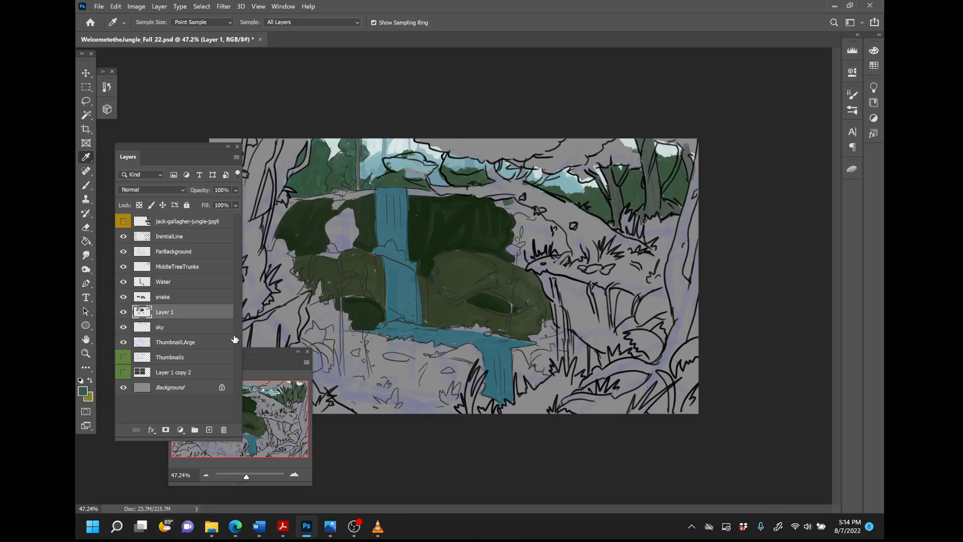
# - Show the jack-gallagher-jungle-jpg9 layer and examine the colours and lighting of the three reference paintings up close
pyautogui.click(123, 222)
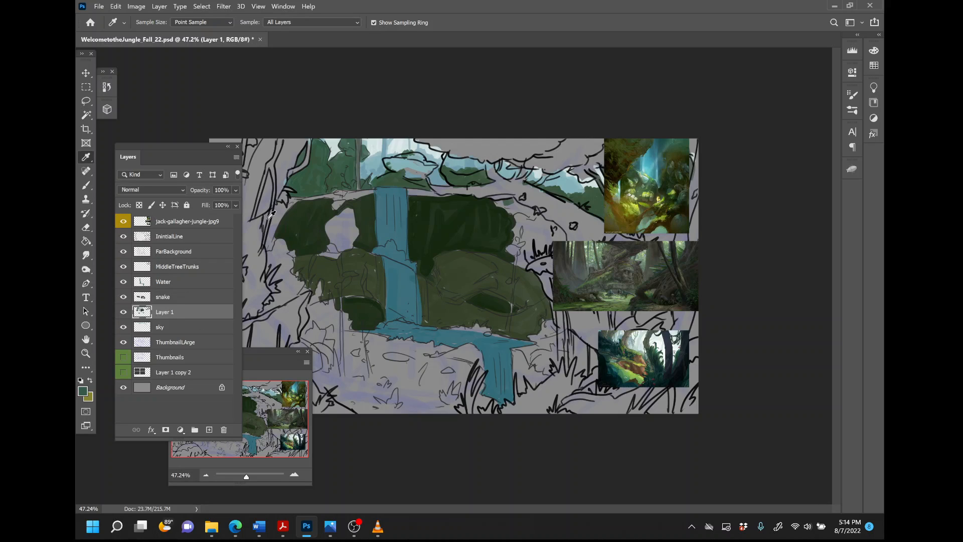
pyautogui.press('z')
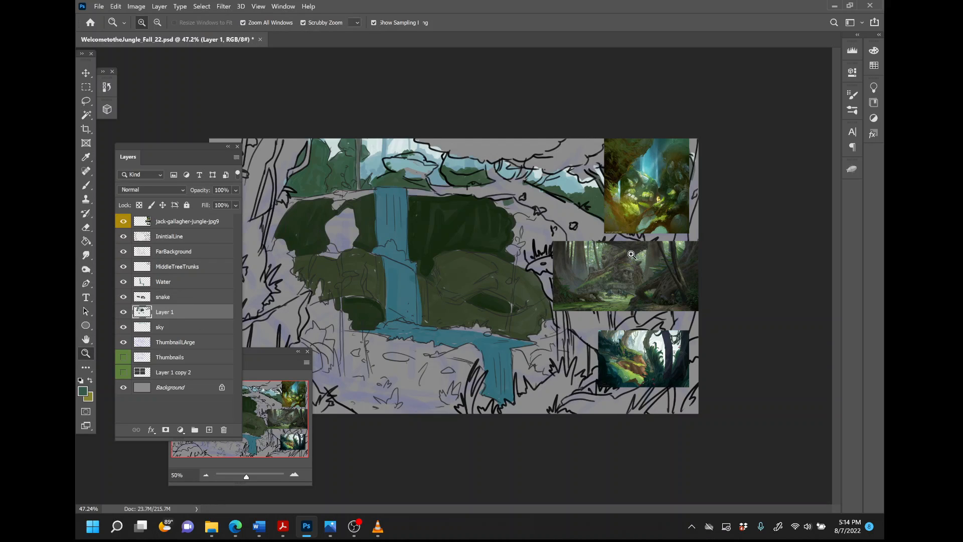
pyautogui.click(642, 249)
pyautogui.click(642, 249)
pyautogui.click(700, 254)
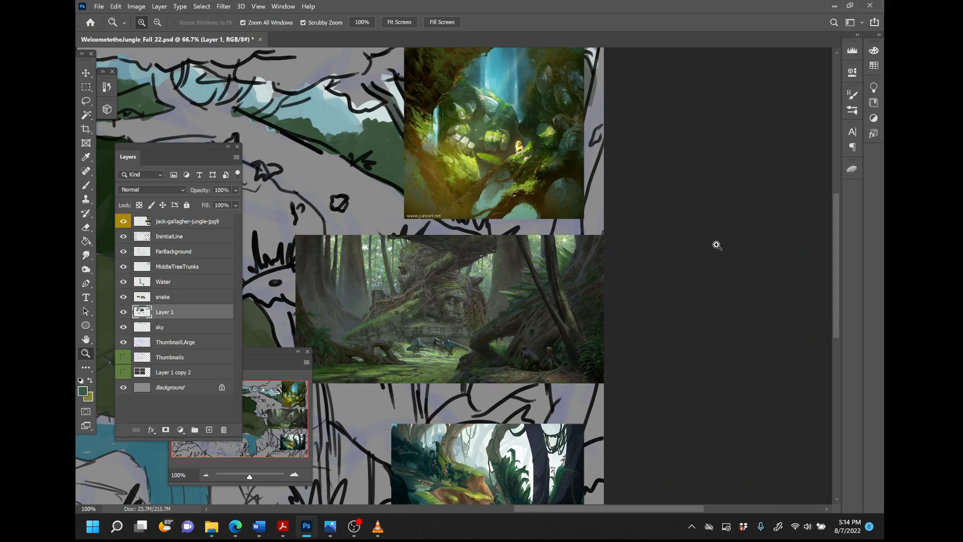
pyautogui.moveTo(478, 201); pyautogui.dragTo(544, 233)
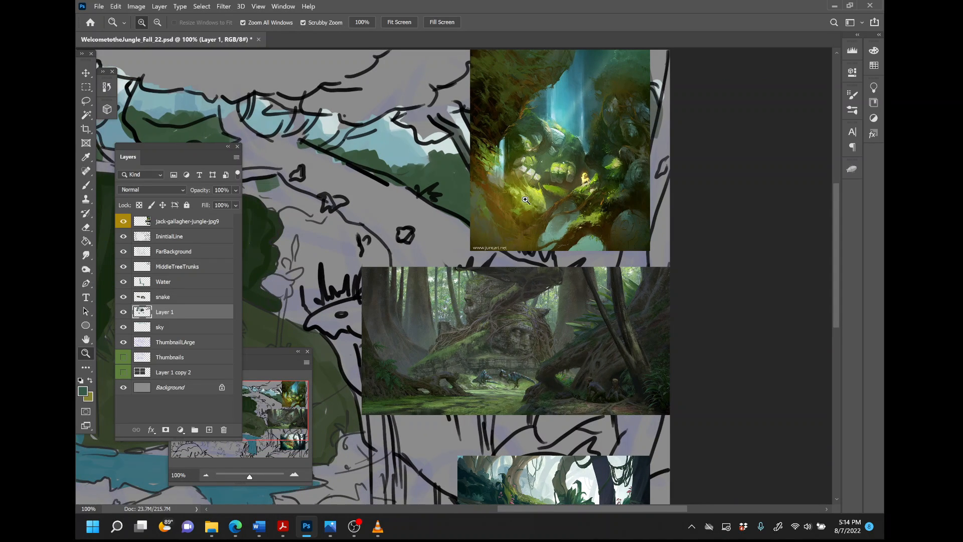
pyautogui.click(599, 325)
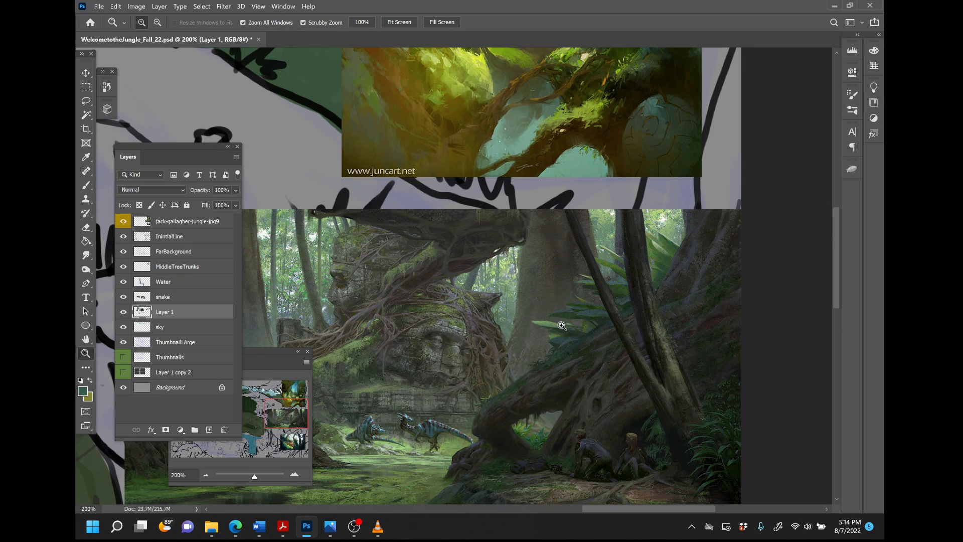
pyautogui.moveTo(531, 182); pyautogui.dragTo(535, 419)
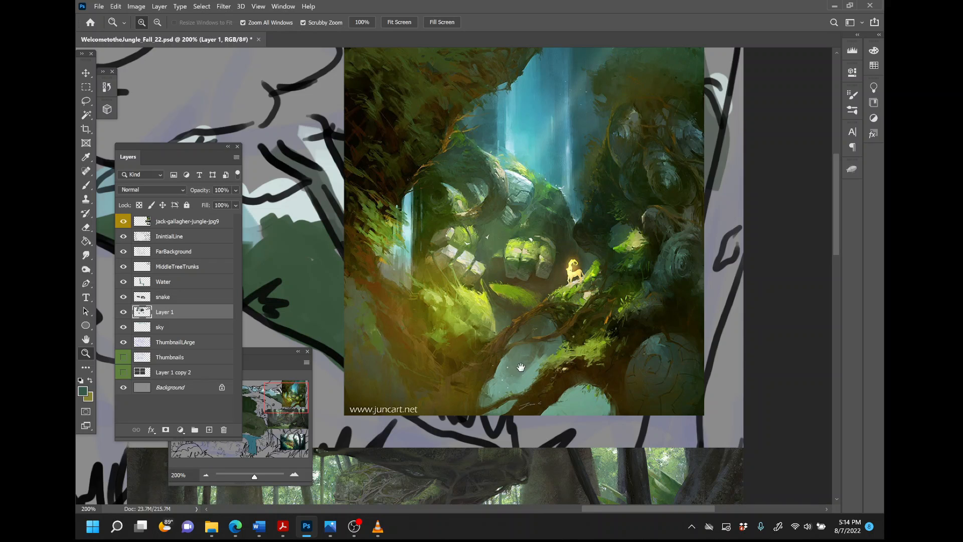
pyautogui.moveTo(513, 337); pyautogui.dragTo(517, 113)
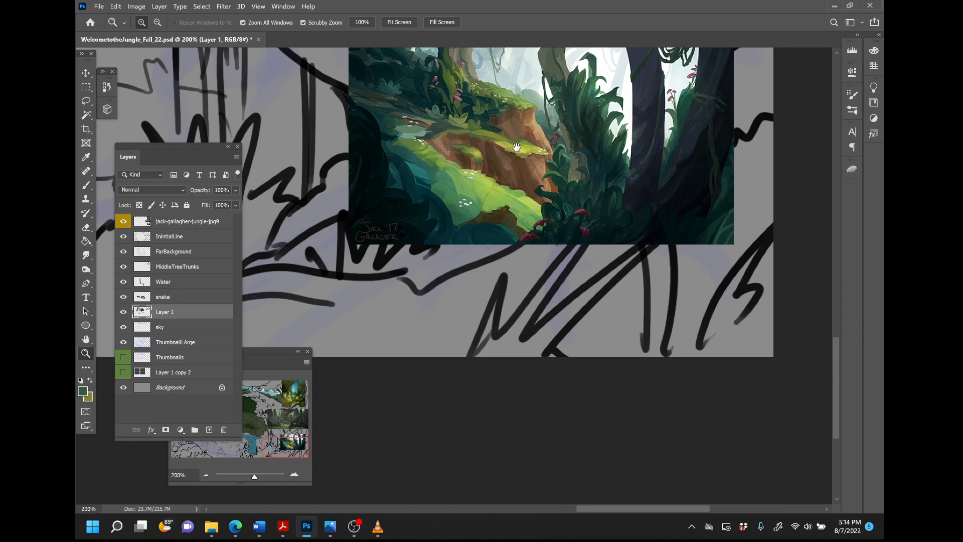
pyautogui.moveTo(519, 159); pyautogui.dragTo(539, 357)
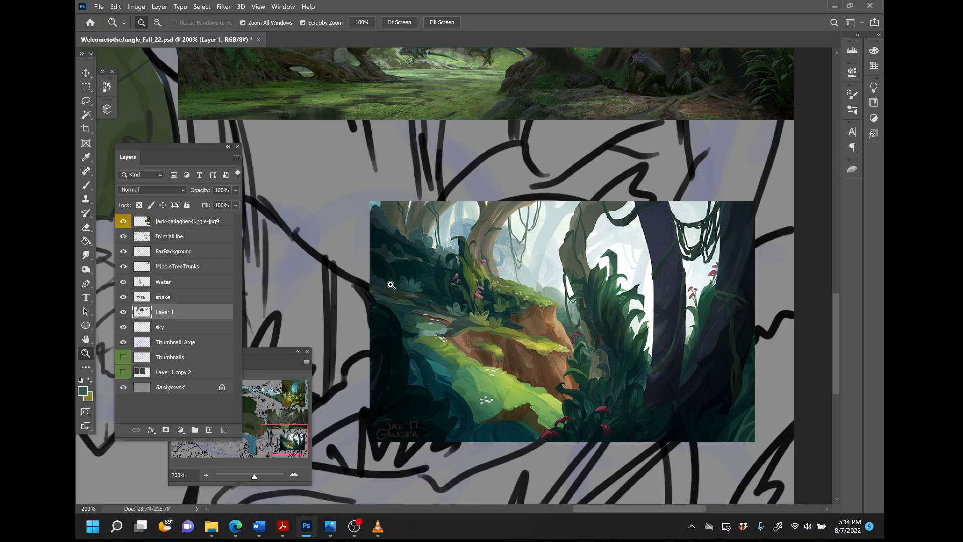
# - Sample a dark blue-green from the lowest reference painting's shadowed foliage, hide the jack-gallagher-jungle-jpg9 layer and return to the Brush
pyautogui.press('i')
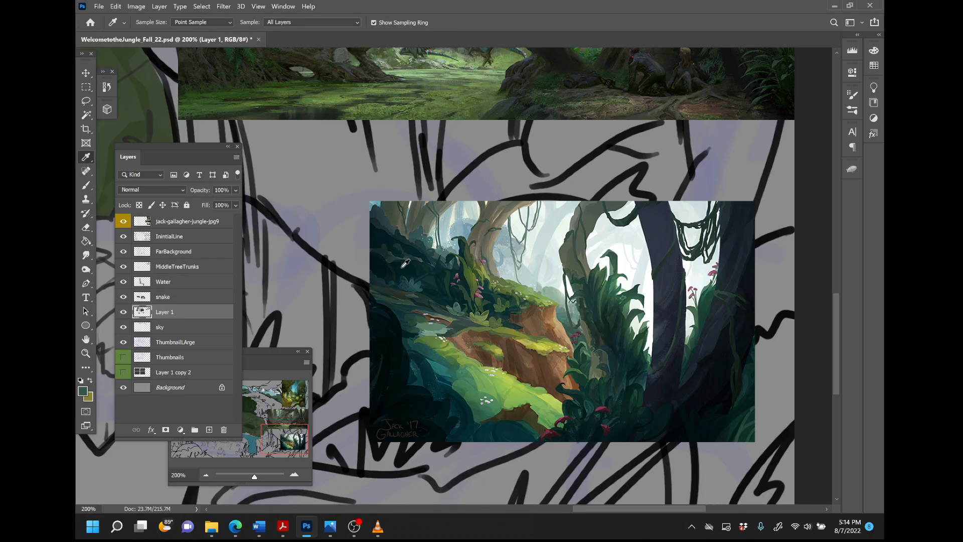
pyautogui.click(405, 264)
pyautogui.click(123, 221)
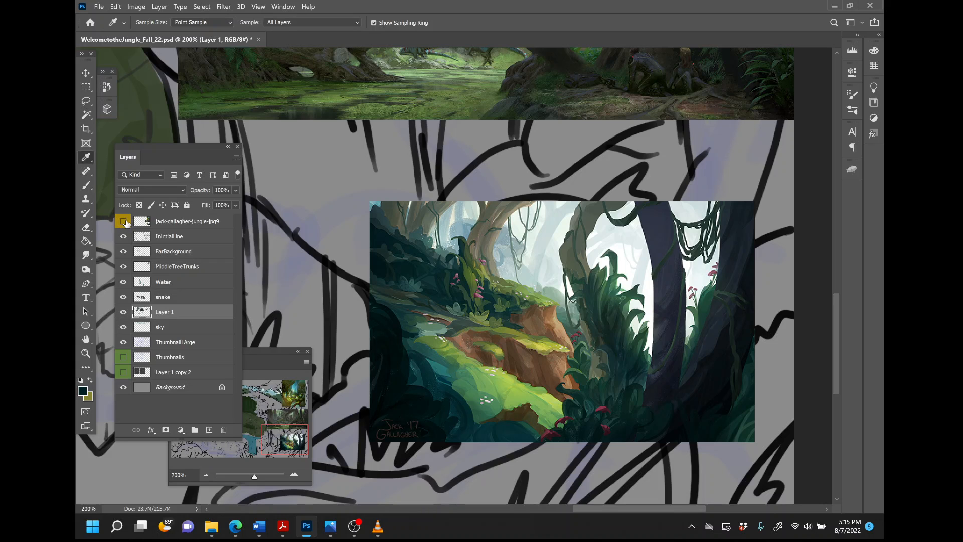
pyautogui.click(278, 446)
pyautogui.click(279, 404)
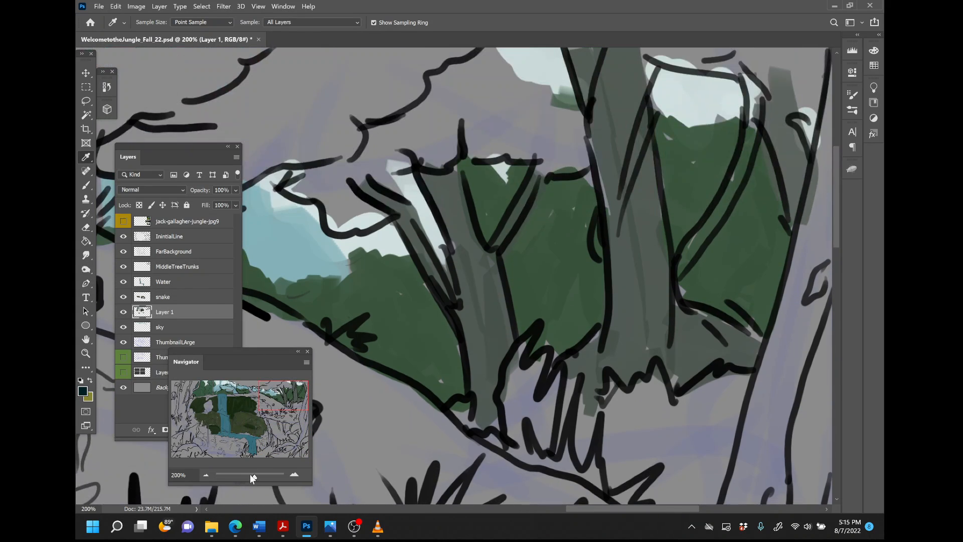
pyautogui.moveTo(250, 474); pyautogui.dragTo(248, 474)
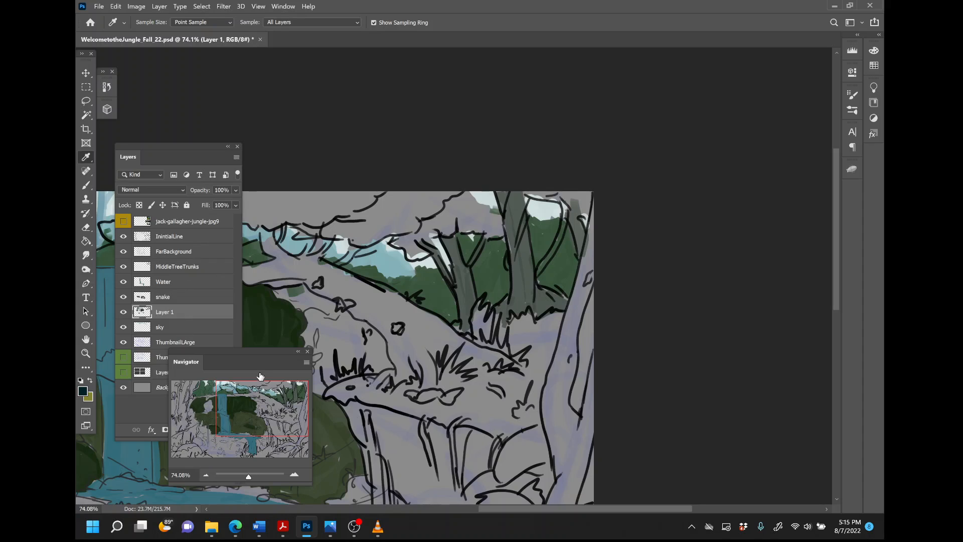
pyautogui.moveTo(426, 260); pyautogui.dragTo(653, 244)
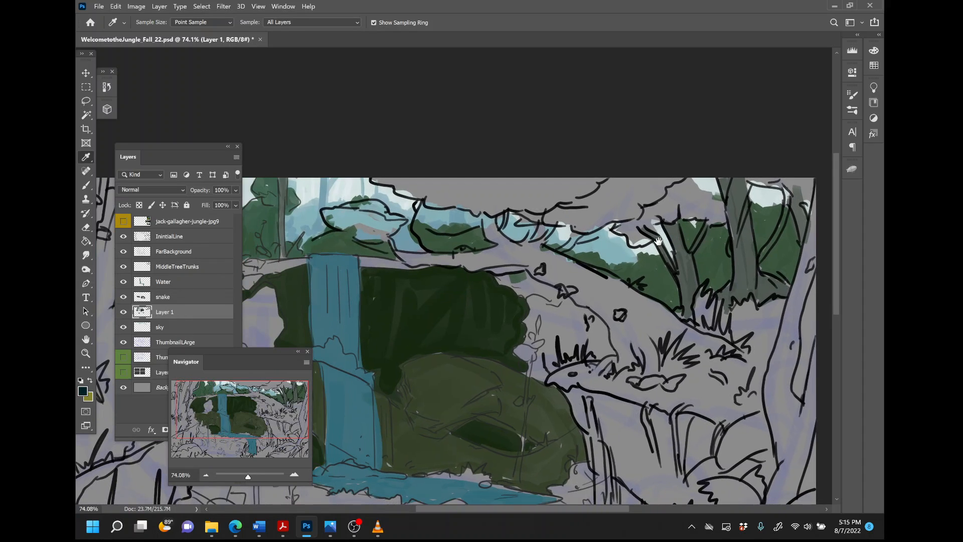
pyautogui.press('b')
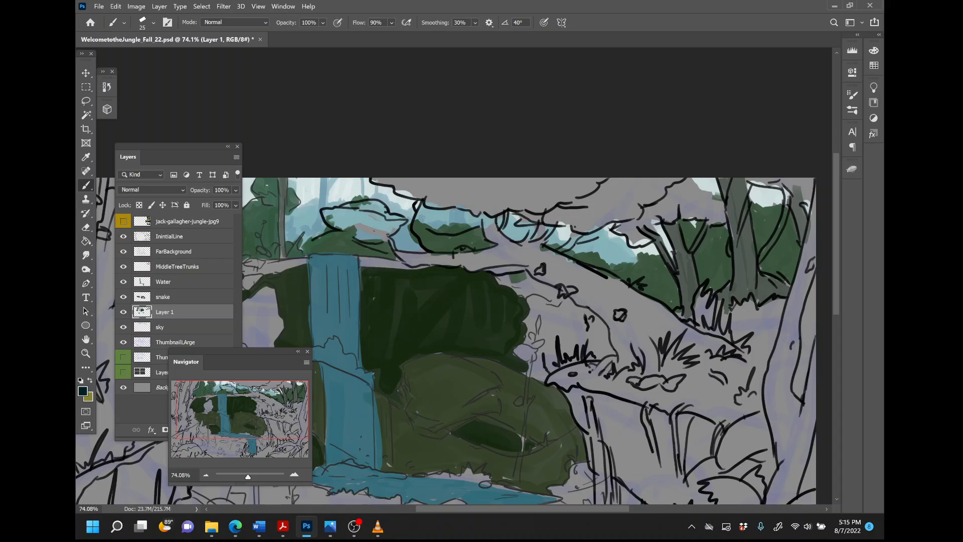
pyautogui.click(357, 532)
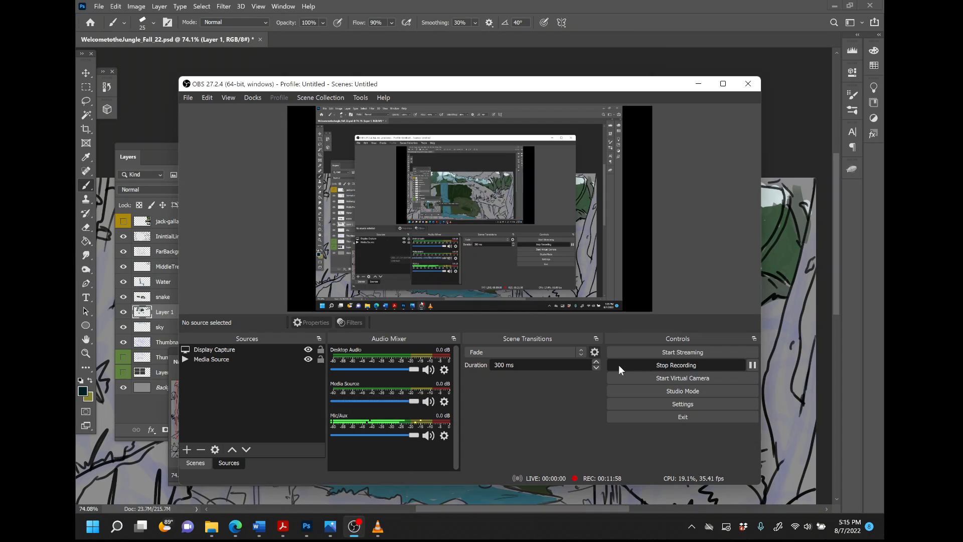
pyautogui.click(753, 365)
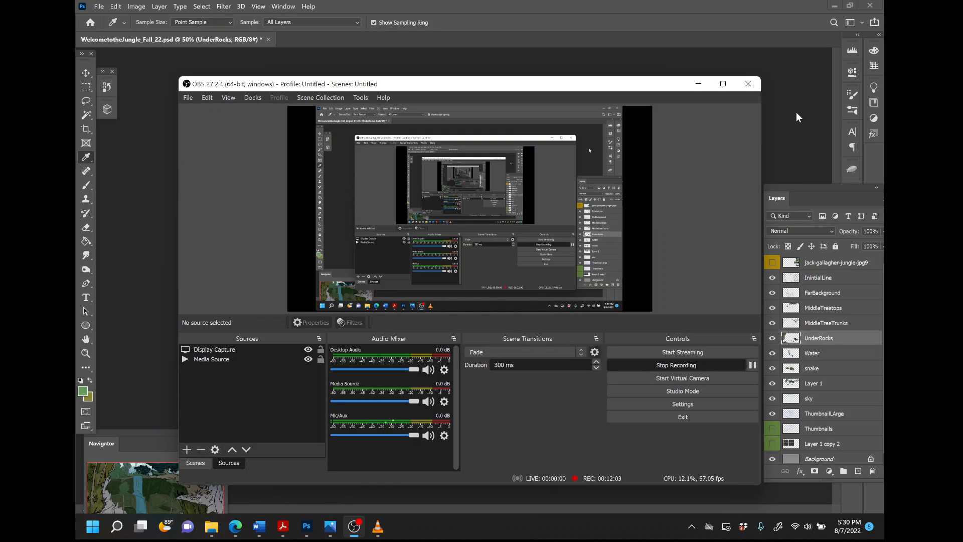
# - Switch back to Photoshop, make MiddleTreetops the active layer, and sample the small waterfall-side tree's green for the Brush
pyautogui.click(796, 112)
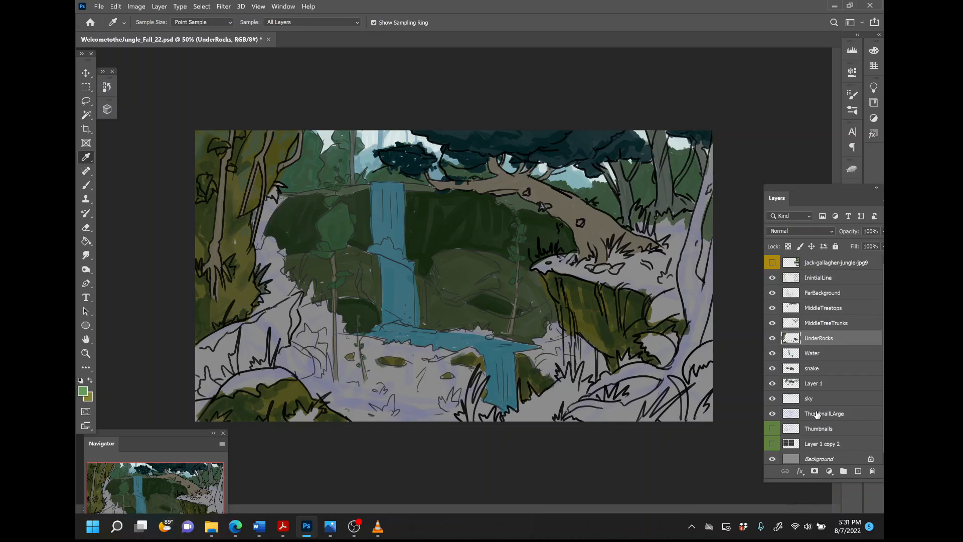
pyautogui.click(836, 328)
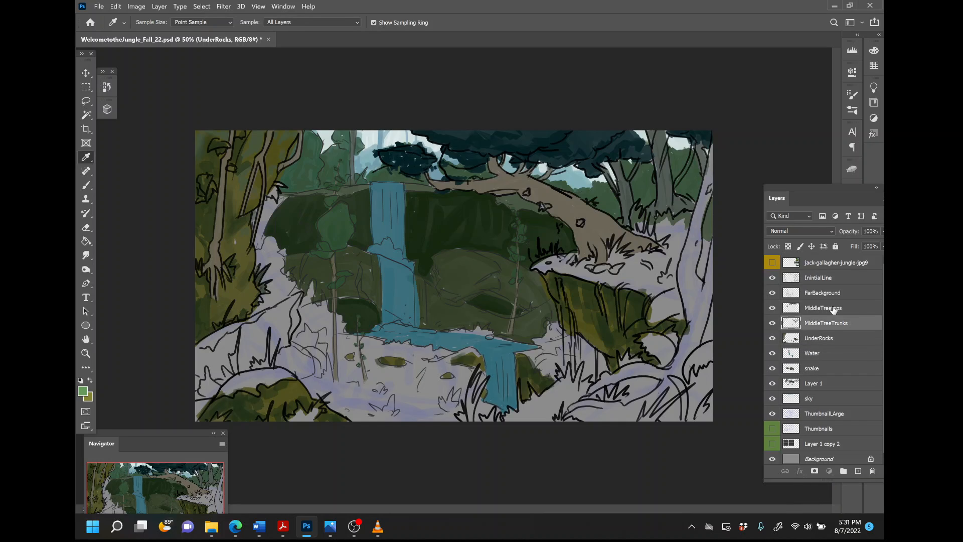
pyautogui.click(834, 309)
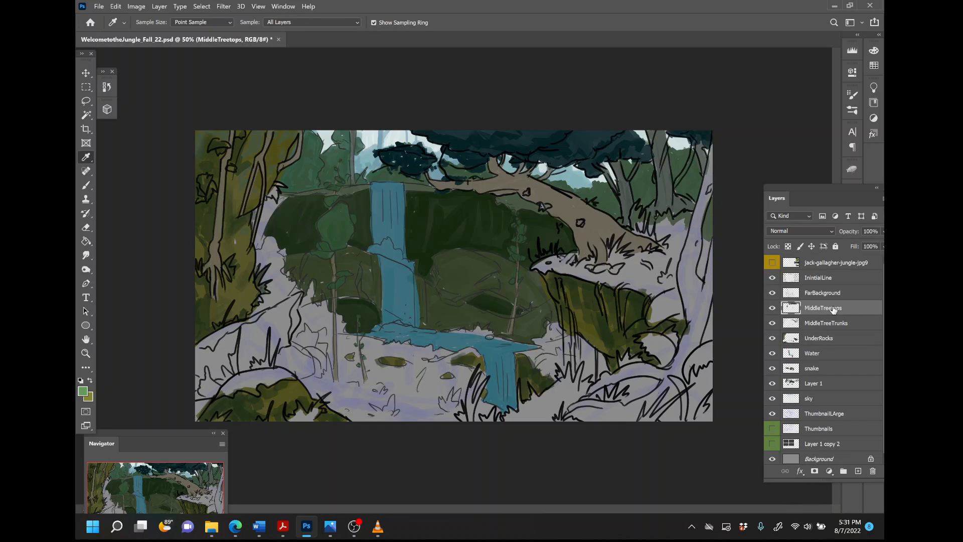
pyautogui.click(90, 380)
pyautogui.click(338, 222)
pyautogui.press('b')
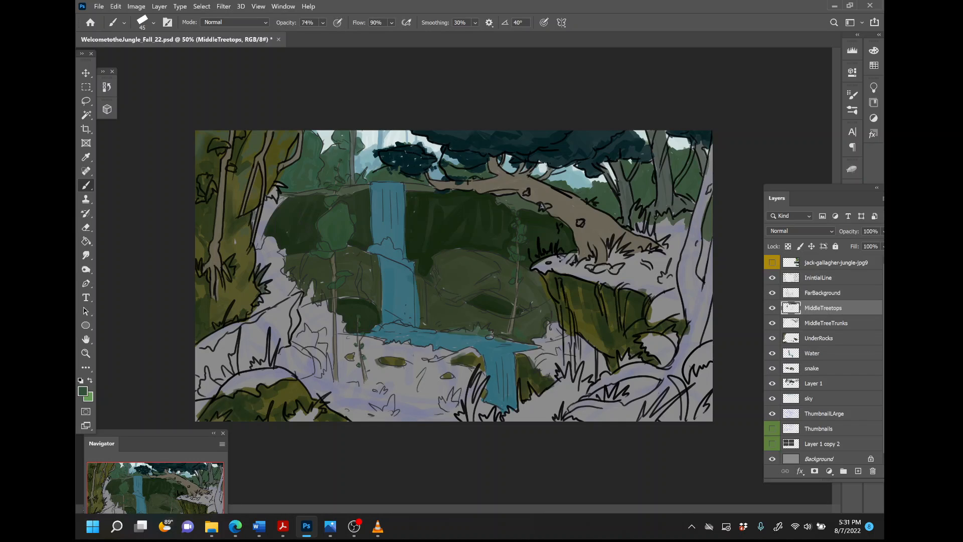
pyautogui.press('i')
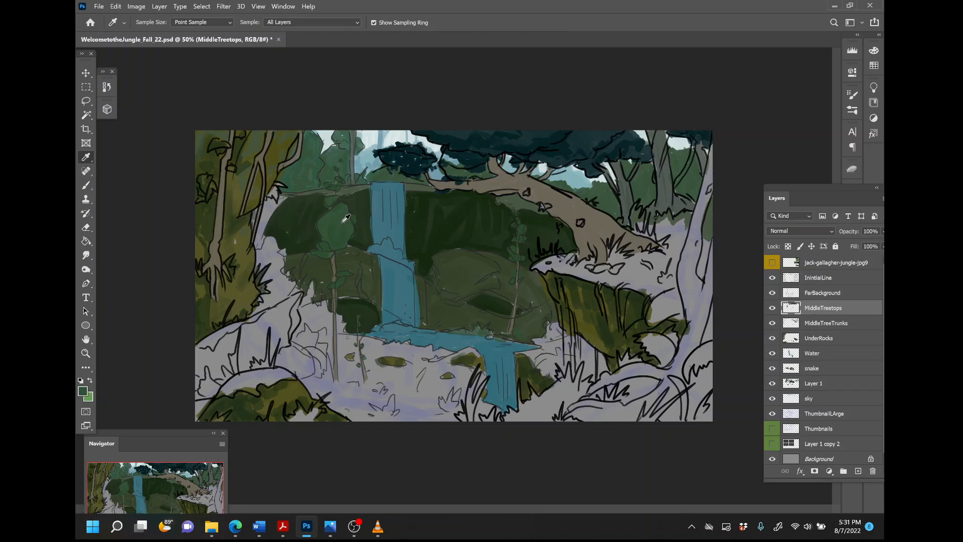
pyautogui.click(342, 227)
pyautogui.press('b')
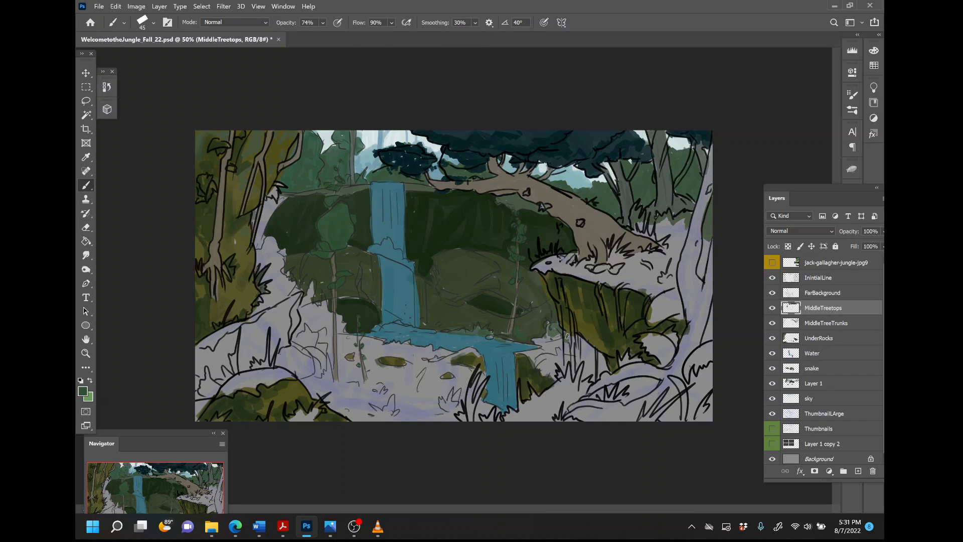
# - Paint dark green foliage on MiddleTreetops in the bushes below the right-hand cliff and around the base of the far-right background trees
pyautogui.moveTo(601, 354); pyautogui.dragTo(606, 367)
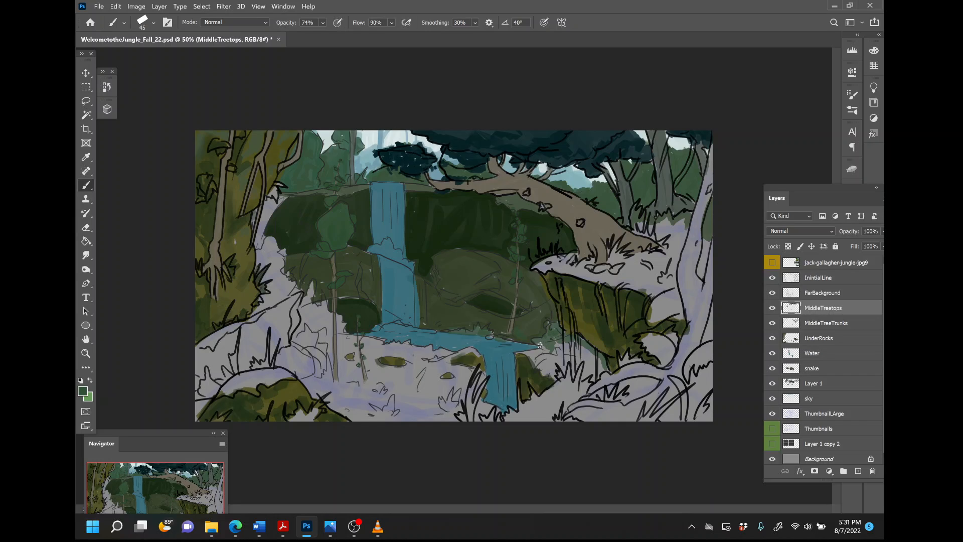
pyautogui.moveTo(542, 348)
pyautogui.mouseDown()
pyautogui.moveTo(550, 342)
pyautogui.moveTo(578, 357)
pyautogui.mouseUp()
pyautogui.moveTo(587, 347)
pyautogui.mouseDown()
pyautogui.moveTo(603, 372)
pyautogui.moveTo(589, 369)
pyautogui.moveTo(593, 353)
pyautogui.mouseUp()
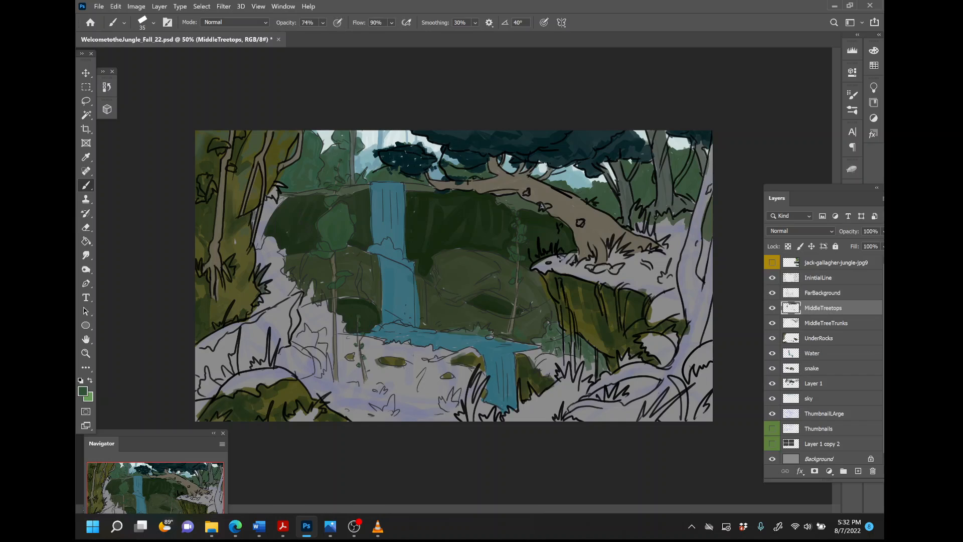
pyautogui.moveTo(548, 353)
pyautogui.mouseDown()
pyautogui.moveTo(522, 352)
pyautogui.moveTo(542, 357)
pyautogui.mouseUp()
pyautogui.moveTo(675, 227); pyautogui.dragTo(679, 223)
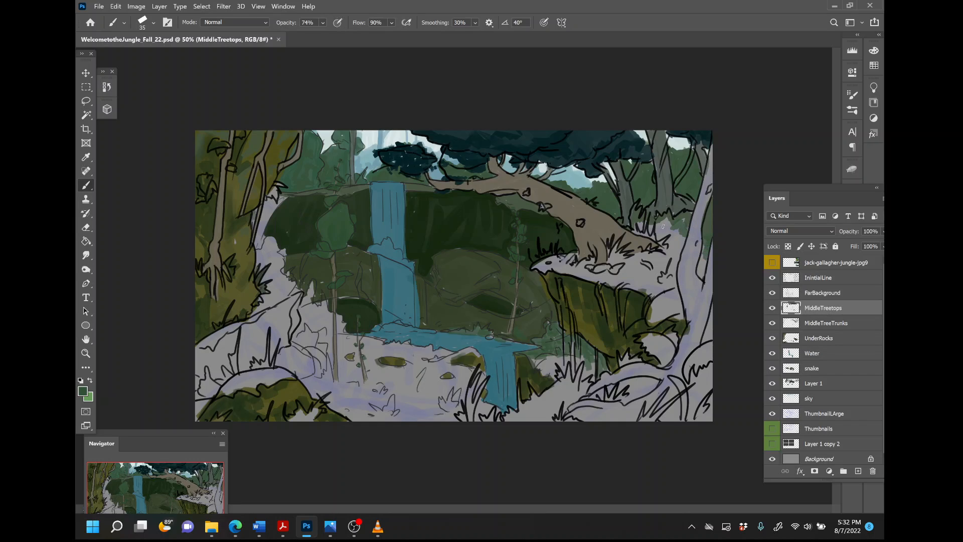
pyautogui.moveTo(657, 226); pyautogui.dragTo(650, 222)
# - Swap the light green in as the foreground colour and accept it in the Color Picker
pyautogui.click(90, 382)
pyautogui.click(83, 392)
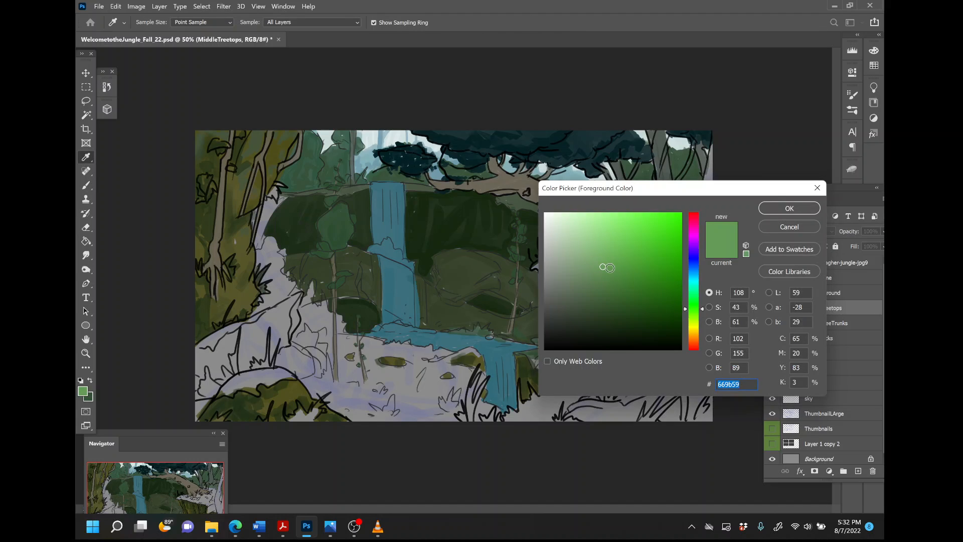
pyautogui.click(786, 209)
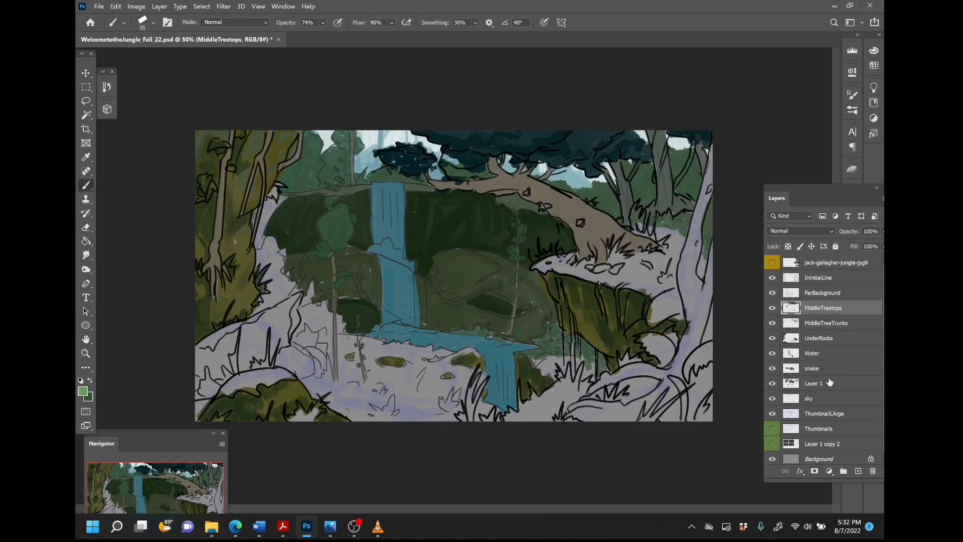
# - Add a new layer directly above UnderRocks and name it MiddleGrass
pyautogui.click(836, 343)
pyautogui.click(857, 471)
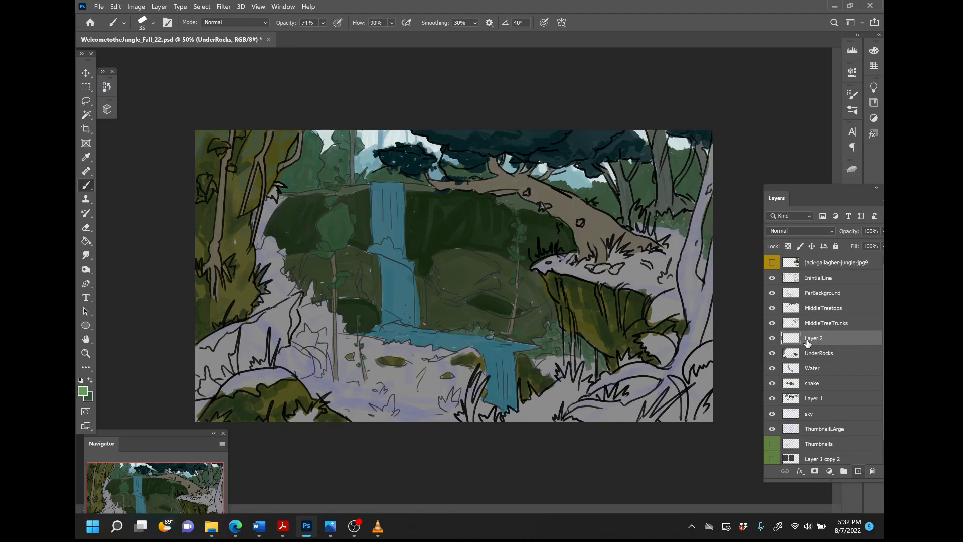
pyautogui.doubleClick(814, 339)
pyautogui.write('Middl')
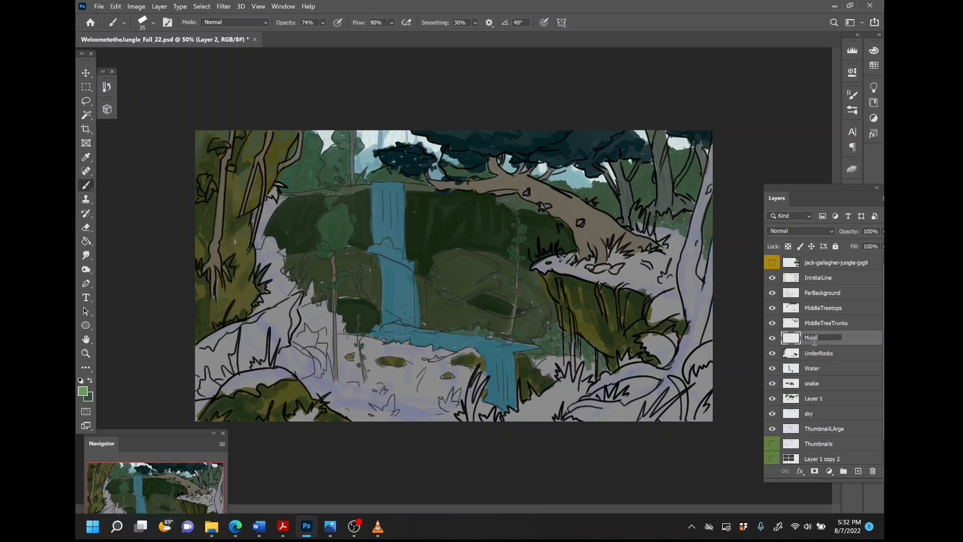
pyautogui.write('eGrass')
pyautogui.press('Return')
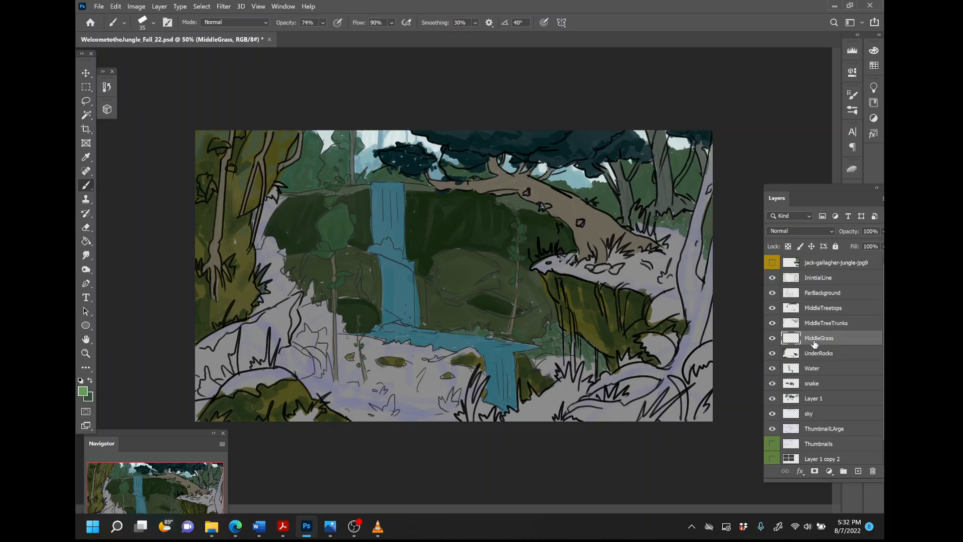
# - Enlarge the brush and block in light green grass along the left bank and in the lower middle foreground
pyautogui.press(']')
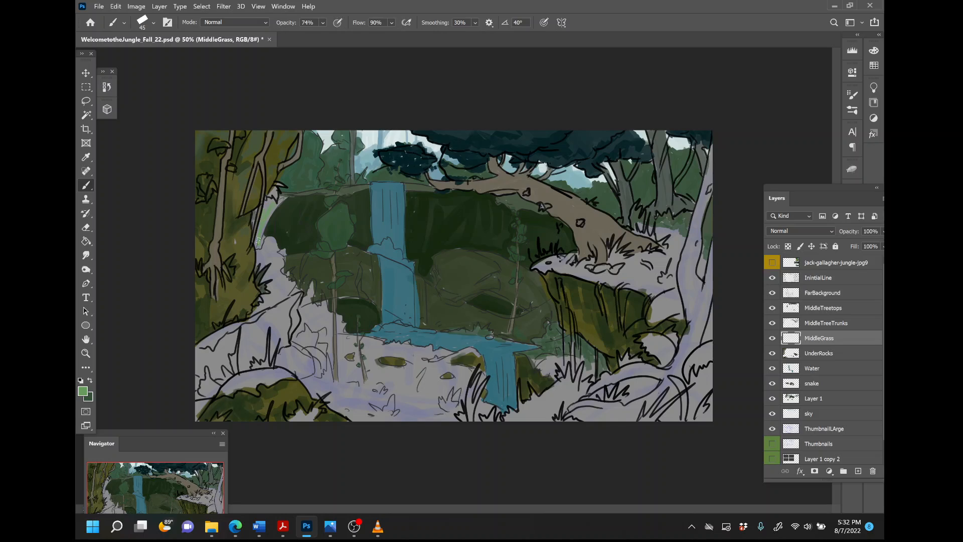
pyautogui.moveTo(258, 240); pyautogui.dragTo(274, 189)
pyautogui.moveTo(280, 251)
pyautogui.mouseDown()
pyautogui.moveTo(292, 267)
pyautogui.moveTo(283, 286)
pyautogui.mouseUp()
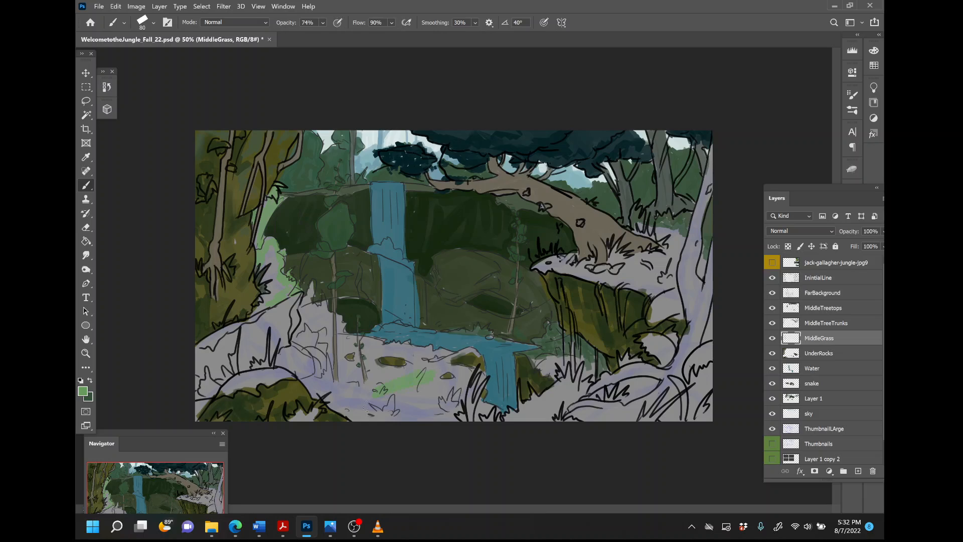
pyautogui.moveTo(430, 401); pyautogui.dragTo(400, 416)
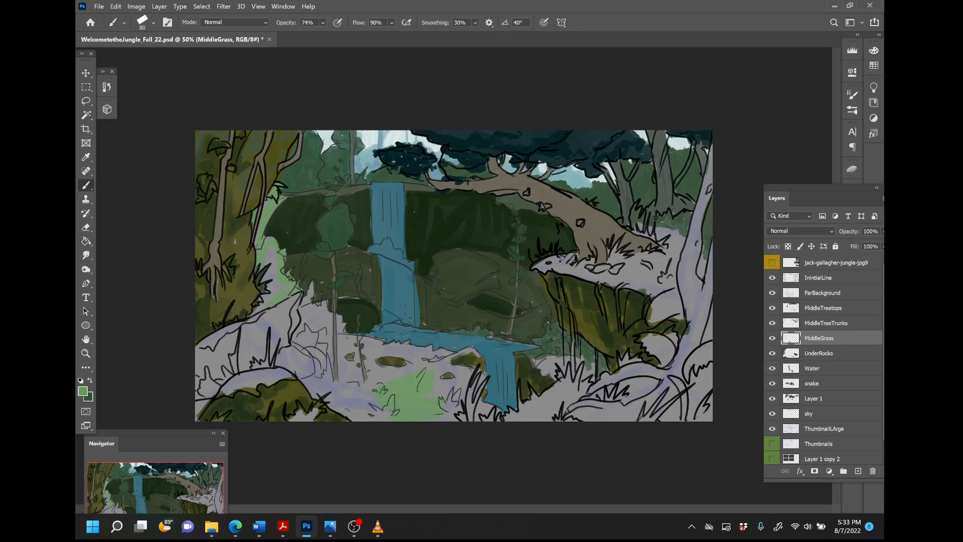
# - Block in light green grass across the right-hand cliff ledge, under the fallen tree and around the pale trunk at the far right
pyautogui.moveTo(671, 257)
pyautogui.mouseDown()
pyautogui.moveTo(622, 267)
pyautogui.moveTo(647, 258)
pyautogui.moveTo(610, 258)
pyautogui.mouseUp()
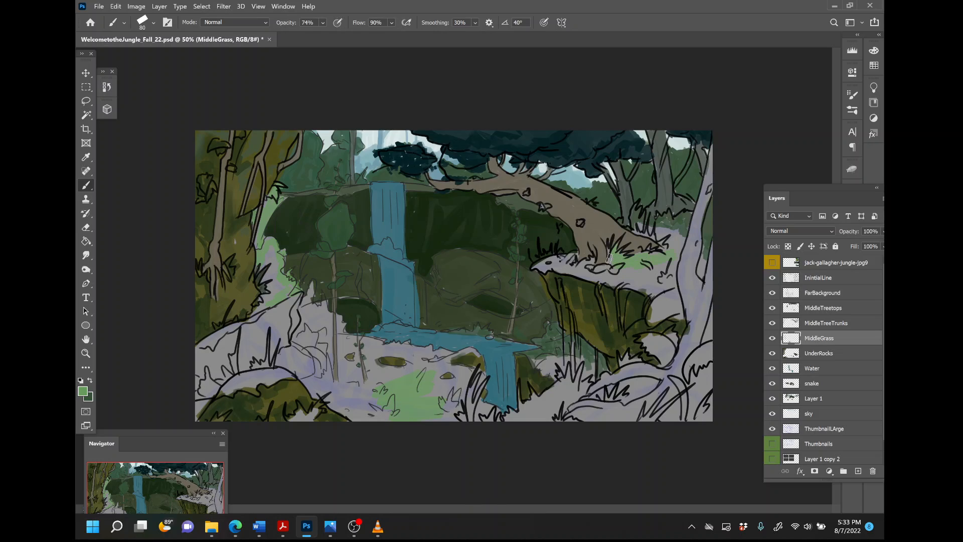
pyautogui.moveTo(665, 229)
pyautogui.mouseDown()
pyautogui.moveTo(640, 227)
pyautogui.moveTo(664, 234)
pyautogui.mouseUp()
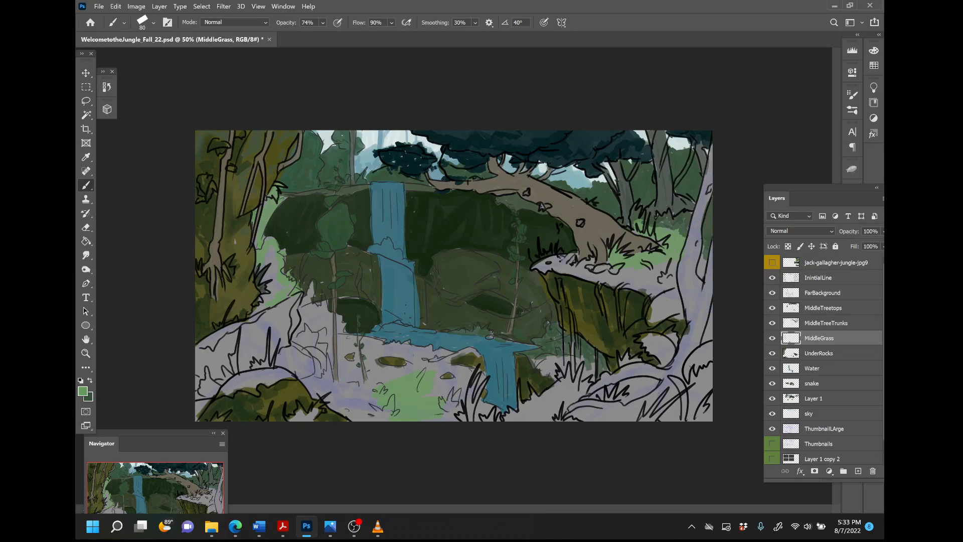
pyautogui.moveTo(701, 275); pyautogui.dragTo(712, 229)
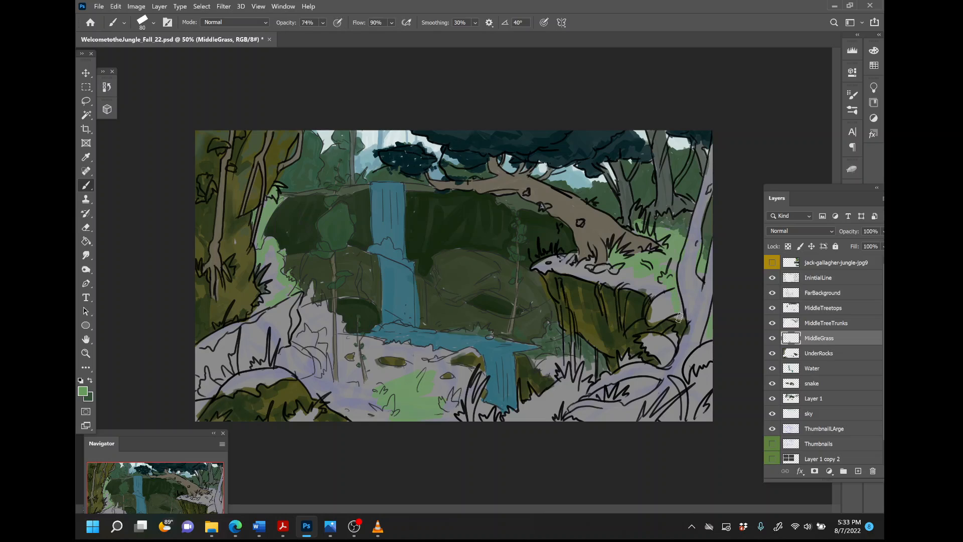
pyautogui.moveTo(679, 318)
pyautogui.mouseDown()
pyautogui.moveTo(666, 297)
pyautogui.moveTo(655, 307)
pyautogui.moveTo(667, 284)
pyautogui.moveTo(651, 313)
pyautogui.moveTo(671, 295)
pyautogui.mouseUp()
pyautogui.moveTo(535, 266)
pyautogui.mouseDown()
pyautogui.moveTo(573, 256)
pyautogui.moveTo(558, 271)
pyautogui.moveTo(542, 260)
pyautogui.moveTo(663, 289)
pyautogui.mouseUp()
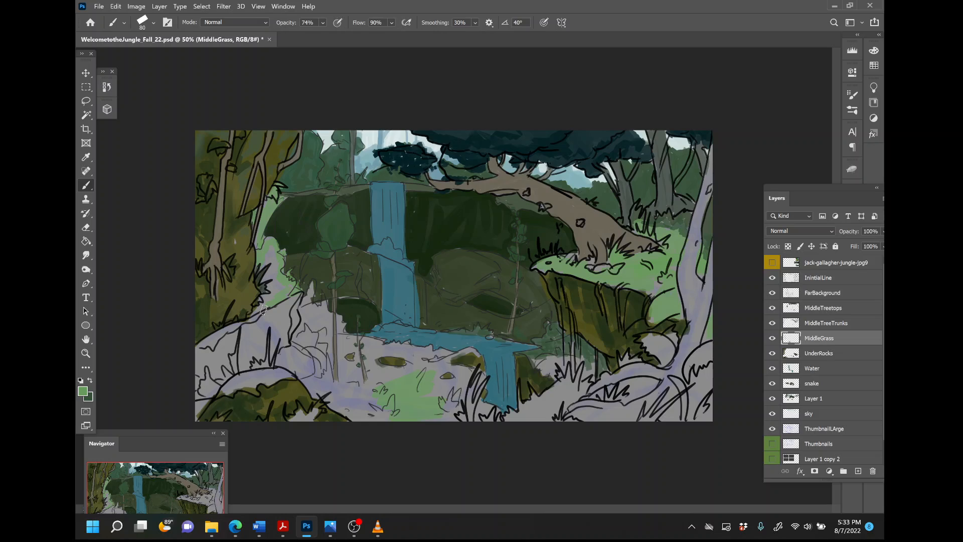
# - Fill in the rest of the left bank's grass and extend it across the ground on both sides of the lower waterfall
pyautogui.moveTo(266, 257); pyautogui.dragTo(271, 247)
pyautogui.moveTo(309, 319)
pyautogui.mouseDown()
pyautogui.moveTo(312, 281)
pyautogui.moveTo(329, 325)
pyautogui.moveTo(355, 345)
pyautogui.moveTo(463, 354)
pyautogui.moveTo(426, 370)
pyautogui.moveTo(474, 369)
pyautogui.moveTo(483, 379)
pyautogui.moveTo(473, 400)
pyautogui.moveTo(499, 419)
pyautogui.moveTo(569, 385)
pyautogui.moveTo(538, 421)
pyautogui.moveTo(569, 394)
pyautogui.moveTo(554, 415)
pyautogui.moveTo(575, 371)
pyautogui.mouseUp()
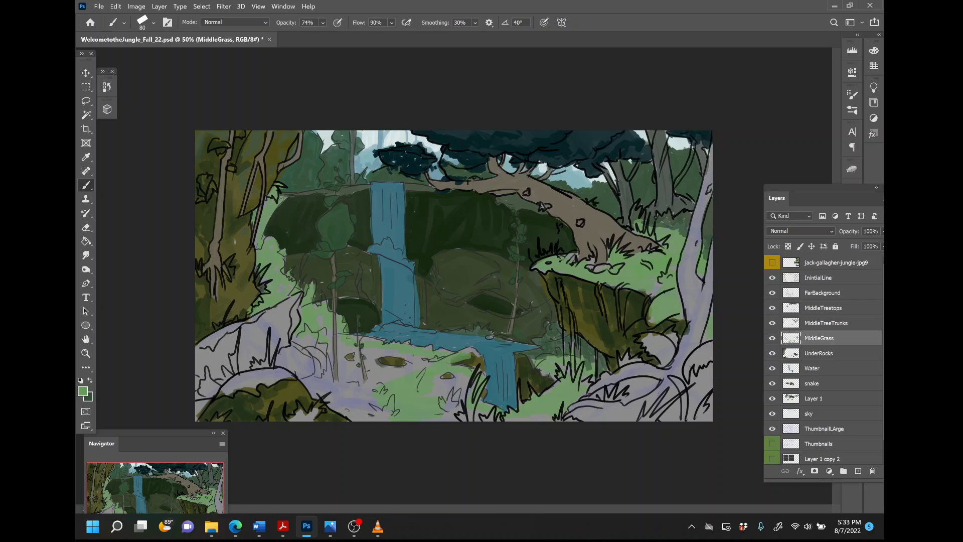
# - Show the jack-gallagher-jungle-jpg9 layer, examine the middle reference painting's trunks, mist and mossy ground up close, and hide the layer again
pyautogui.click(773, 263)
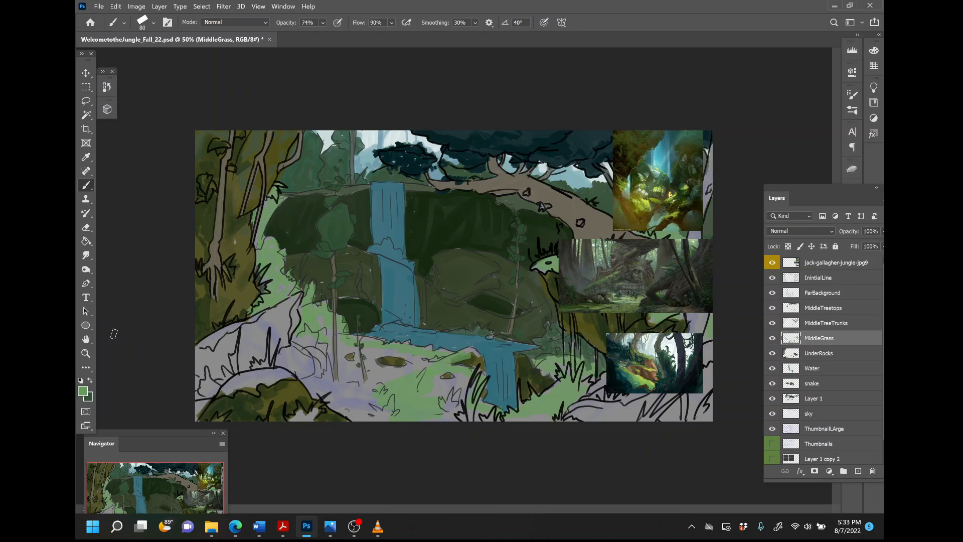
pyautogui.press('z')
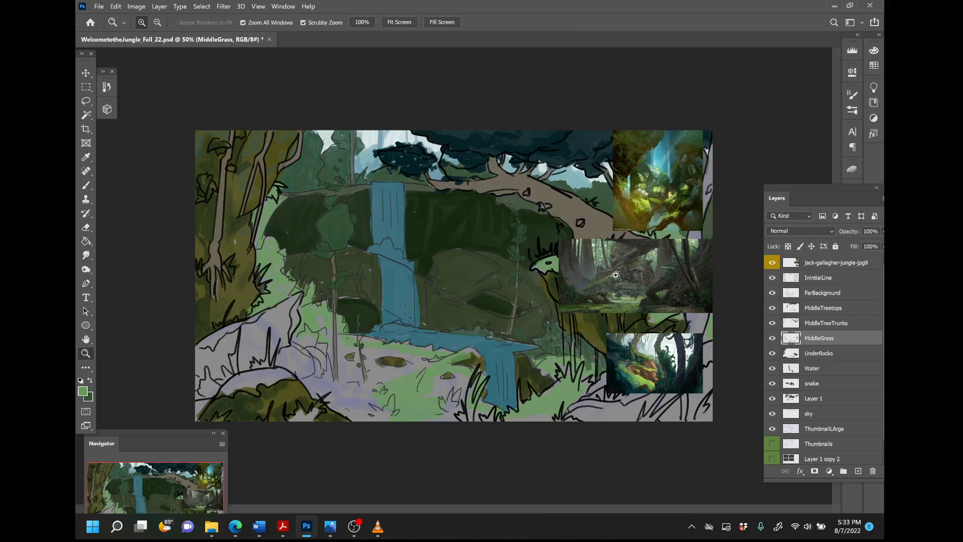
pyautogui.hotkey('ctrl', '+')
pyautogui.click(660, 283)
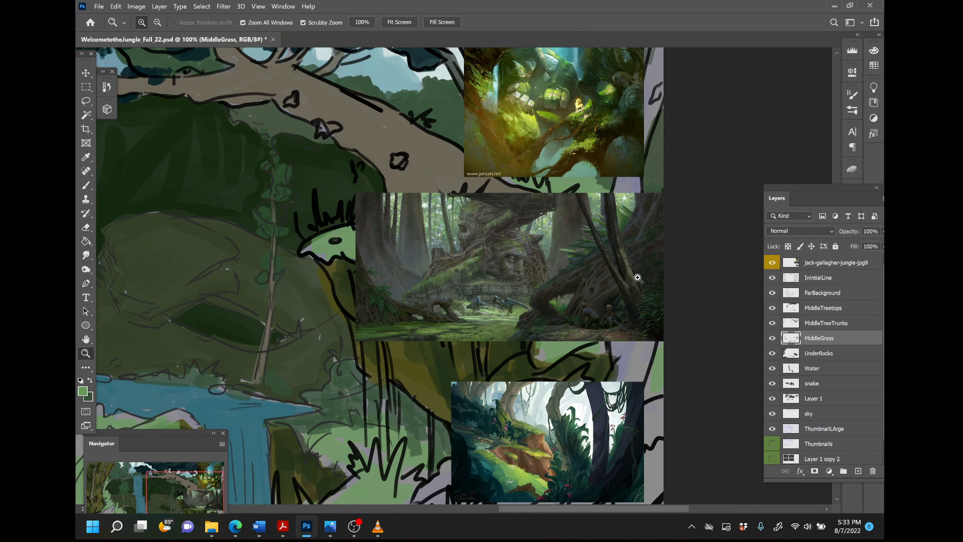
pyautogui.click(396, 259)
pyautogui.click(393, 251)
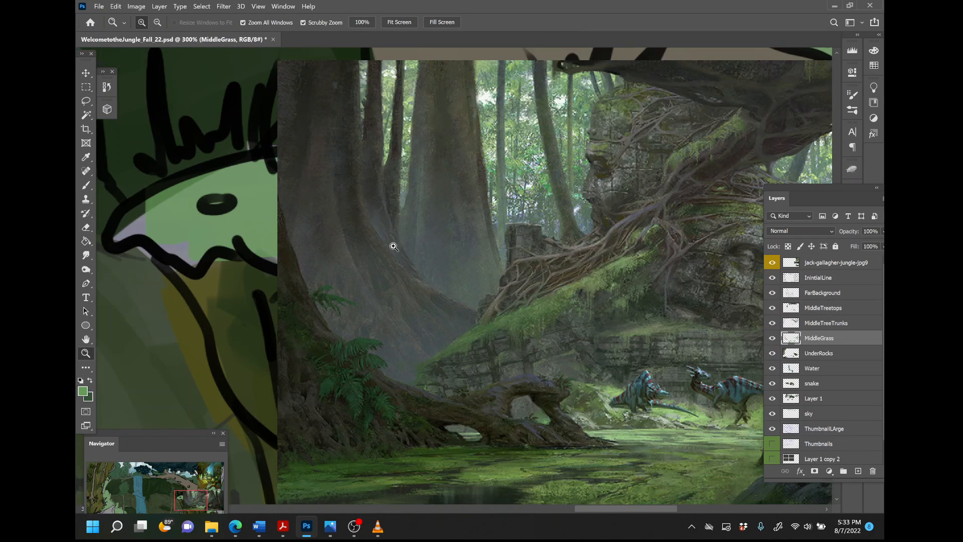
pyautogui.moveTo(424, 236); pyautogui.dragTo(402, 276)
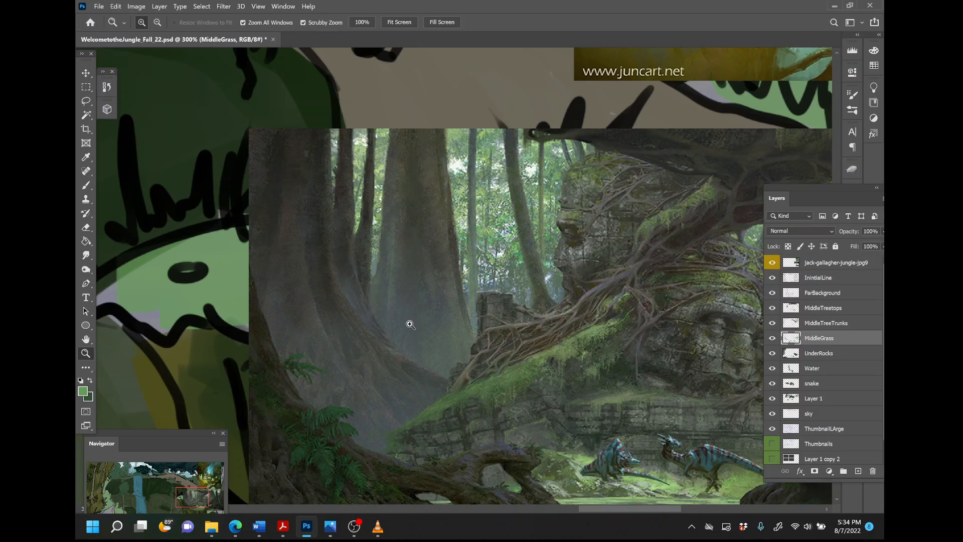
pyautogui.click(772, 262)
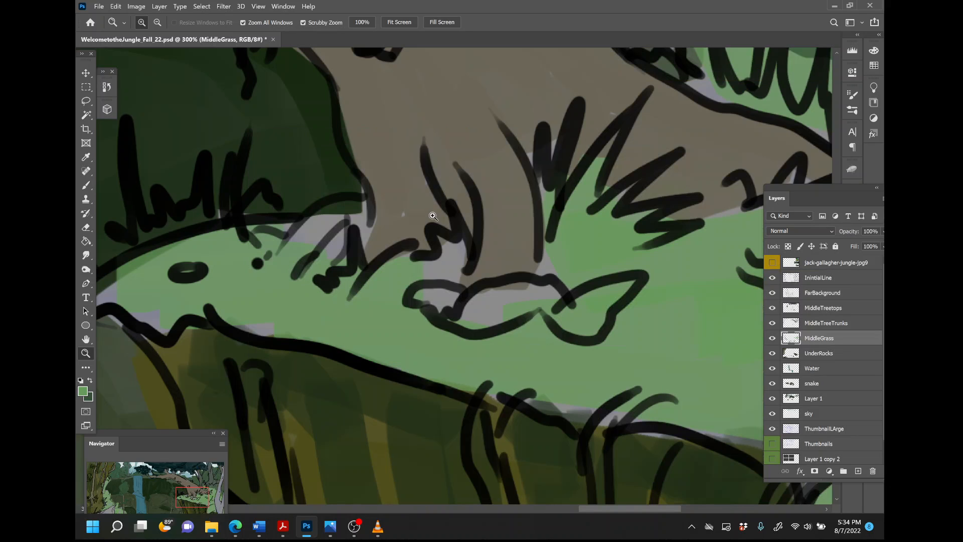
pyautogui.keyDown('alt'); pyautogui.click(404, 214); pyautogui.keyUp('alt')
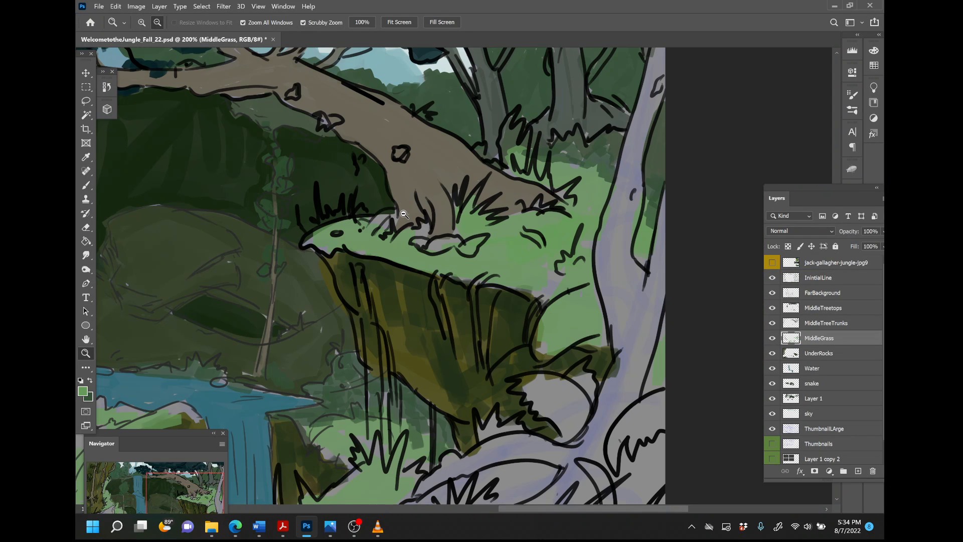
pyautogui.keyDown('alt'); pyautogui.click(404, 215); pyautogui.keyUp('alt')
pyautogui.keyDown('alt'); pyautogui.click(404, 216); pyautogui.keyUp('alt')
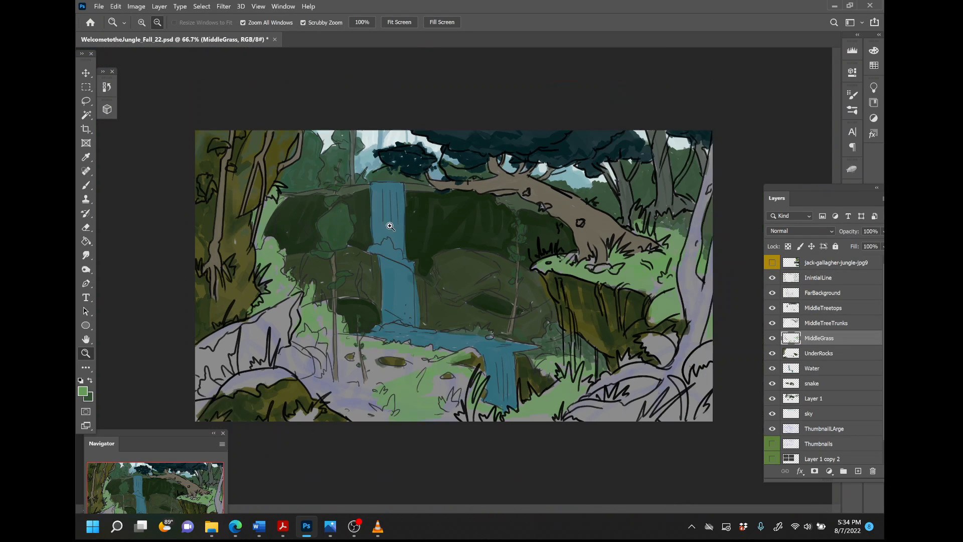
pyautogui.keyDown('alt'); pyautogui.click(414, 236); pyautogui.keyUp('alt')
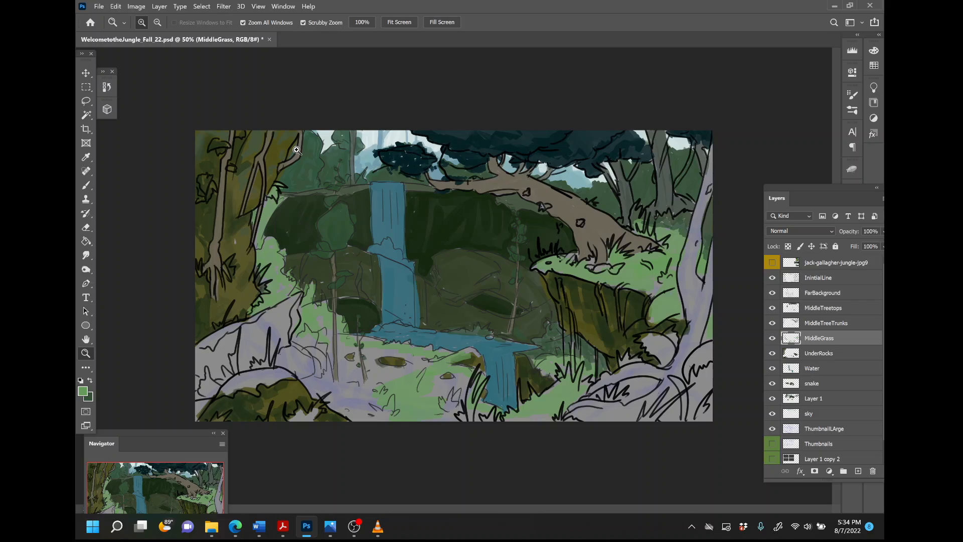
# - Check the colour block-in without the InintialLine line art, restore the lines, and briefly compare the painting with the jack-gallagher-jungle-jpg9 references
pyautogui.click(773, 279)
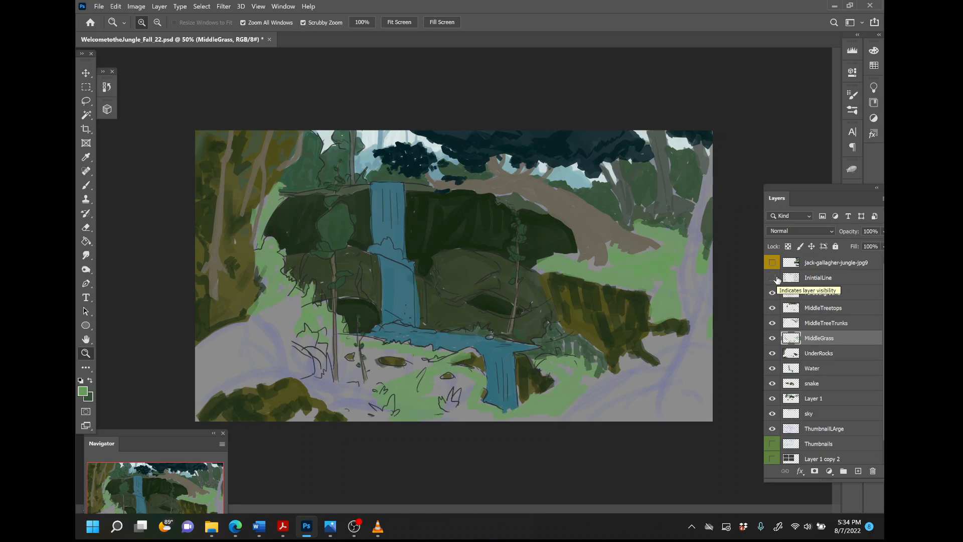
pyautogui.click(772, 279)
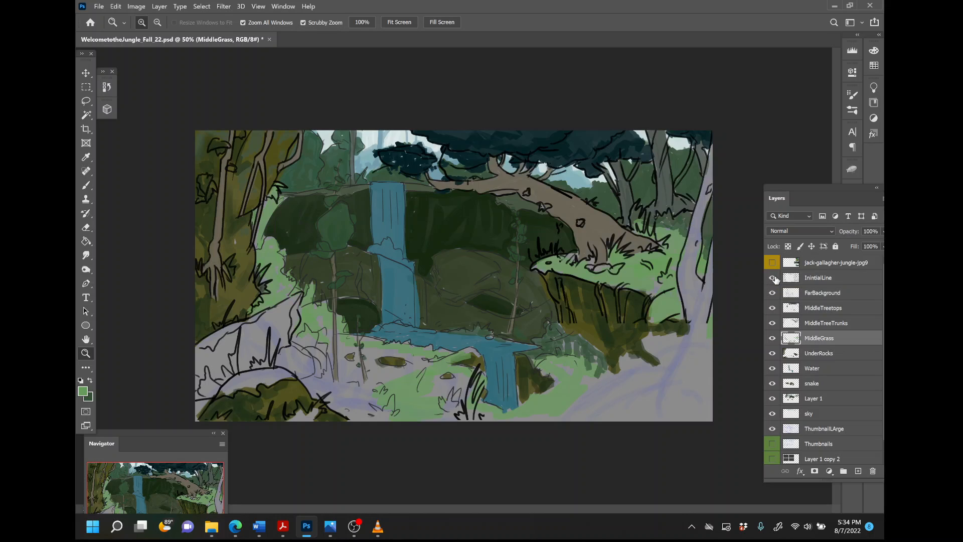
pyautogui.click(773, 262)
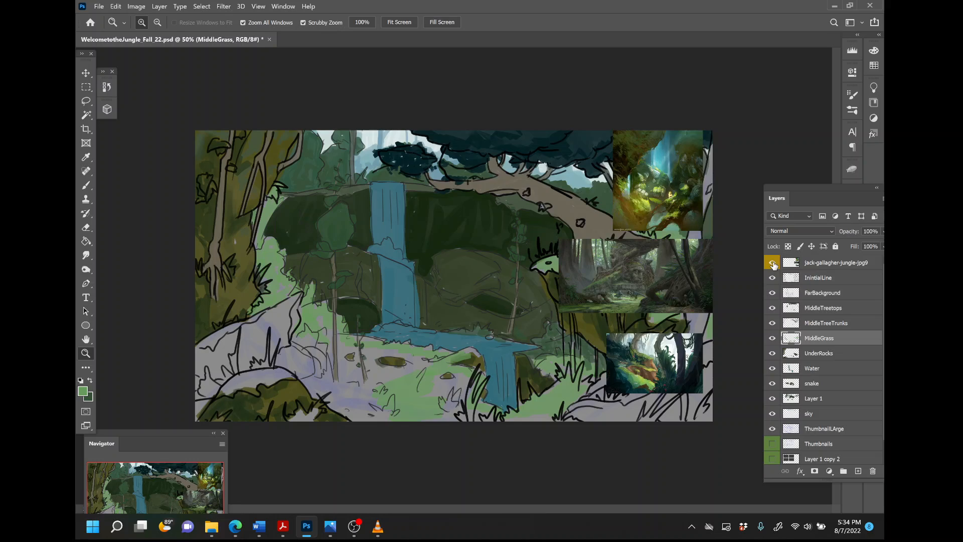
pyautogui.click(773, 263)
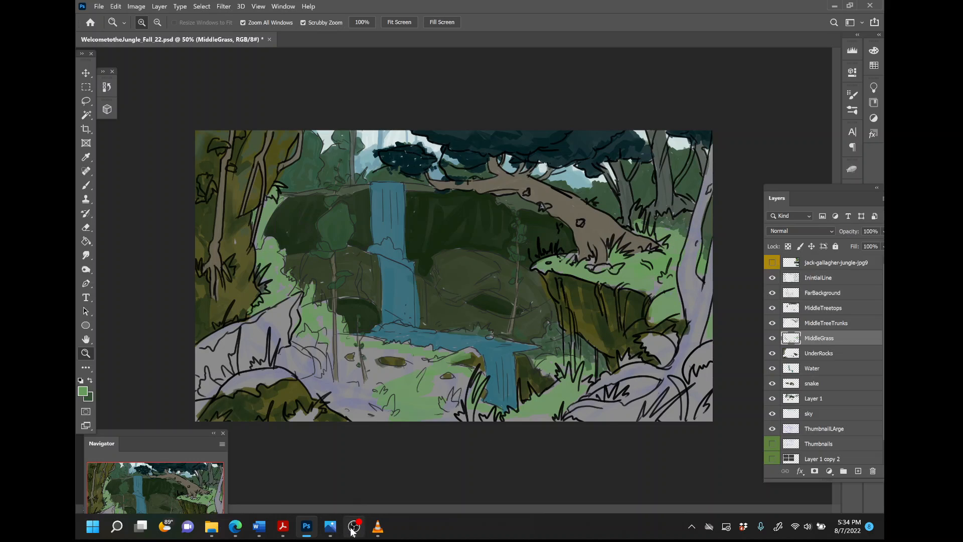
pyautogui.moveTo(353, 530)
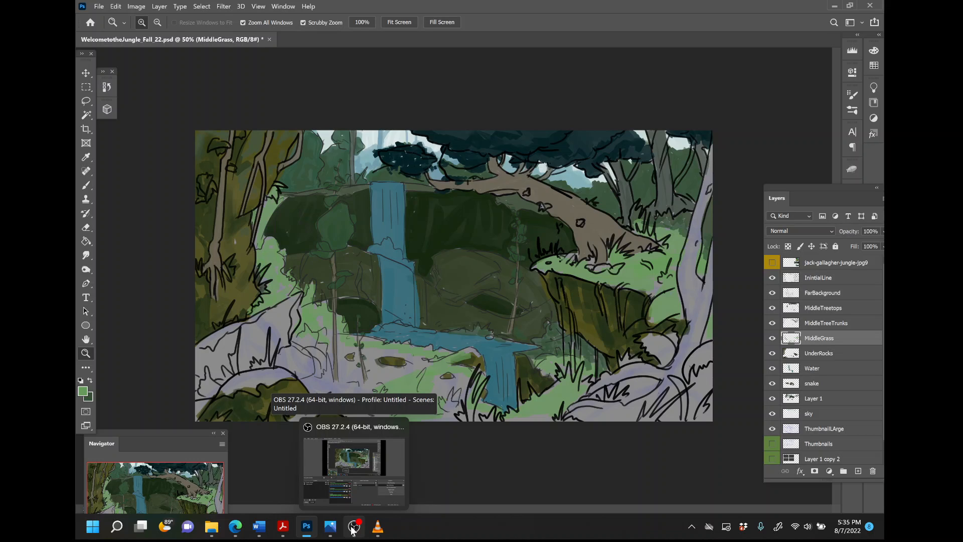
pyautogui.click(354, 531)
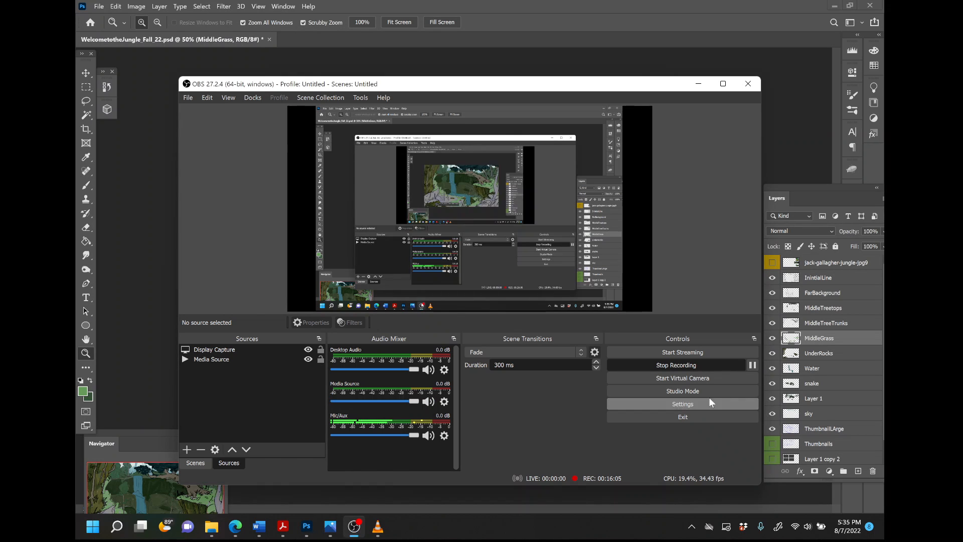
pyautogui.click(753, 366)
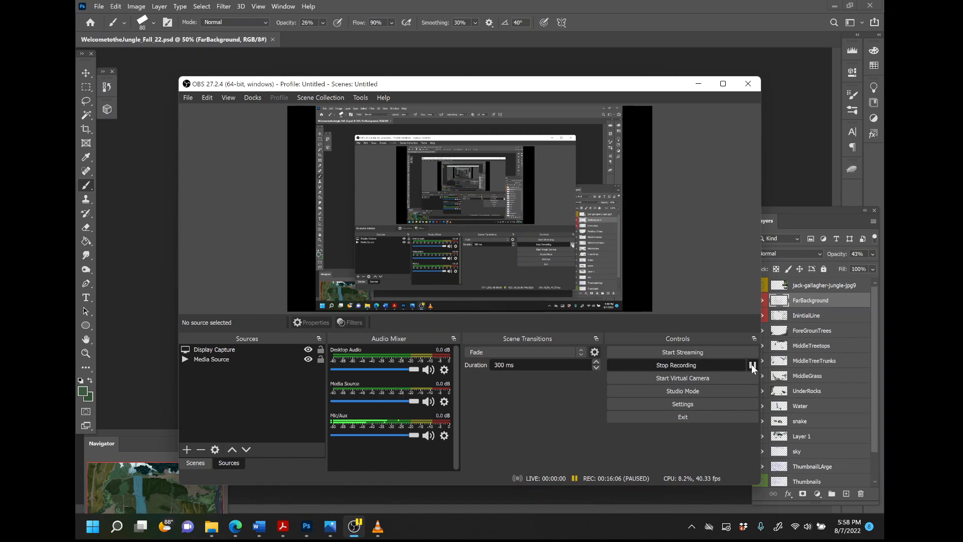
pyautogui.click(753, 365)
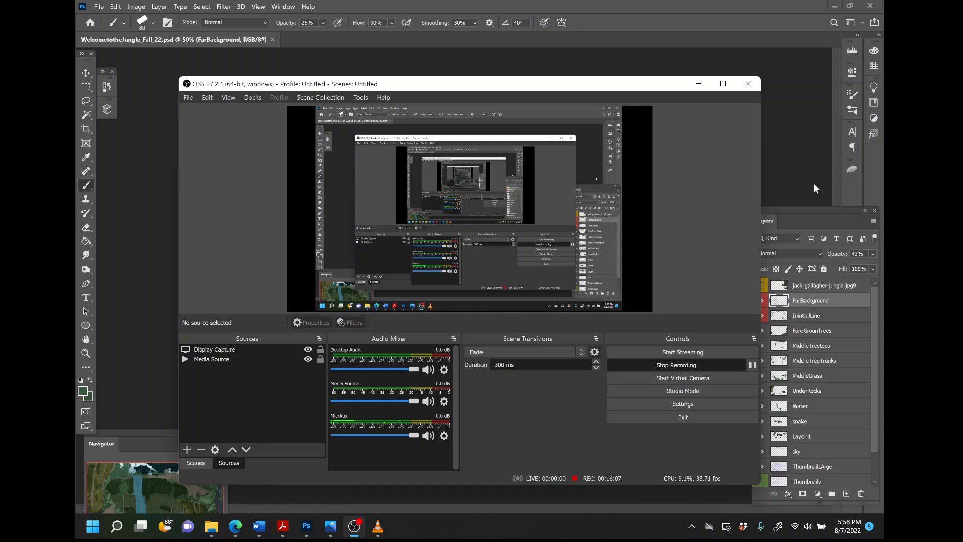
pyautogui.click(809, 183)
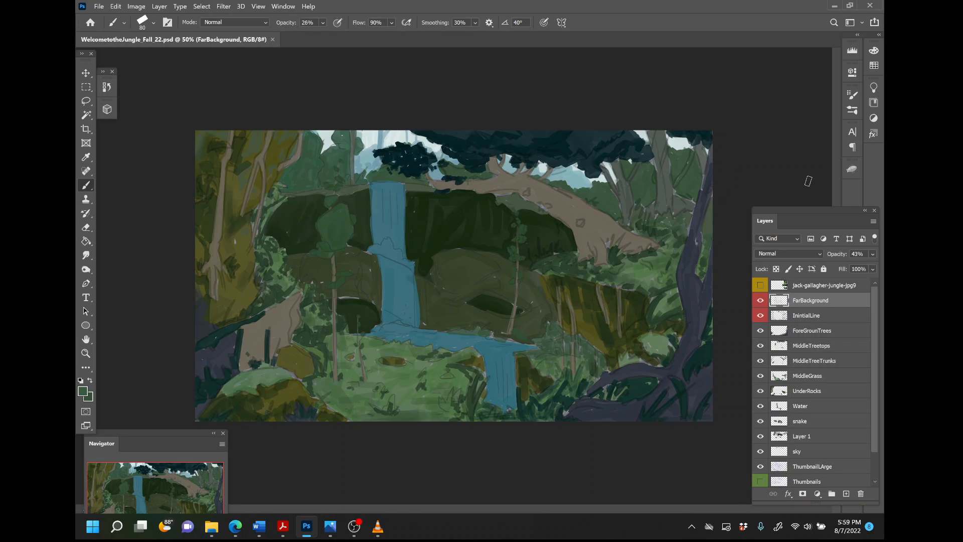
# - Select the InintialLine line art layer and briefly check the available brush presets
pyautogui.click(817, 319)
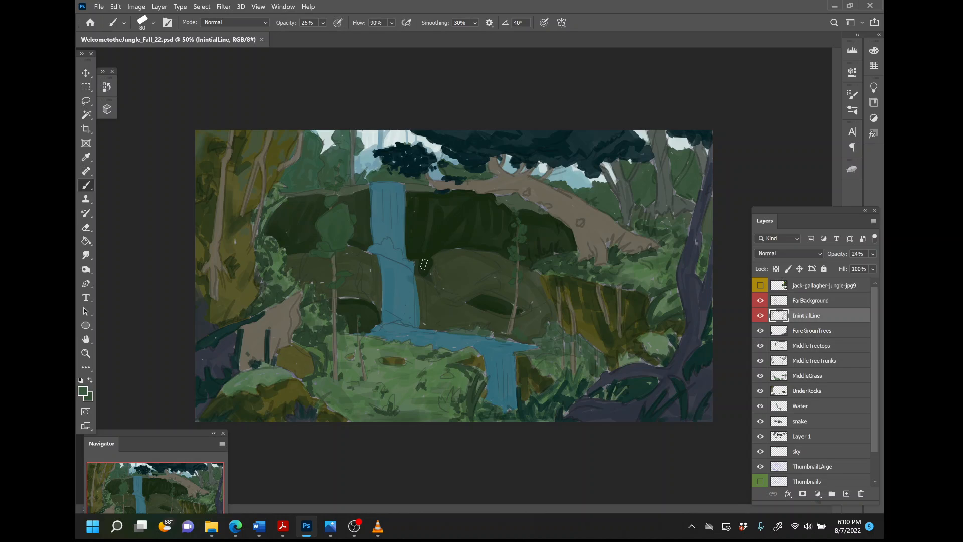
pyautogui.click(154, 22)
pyautogui.click(154, 23)
pyautogui.moveTo(351, 533)
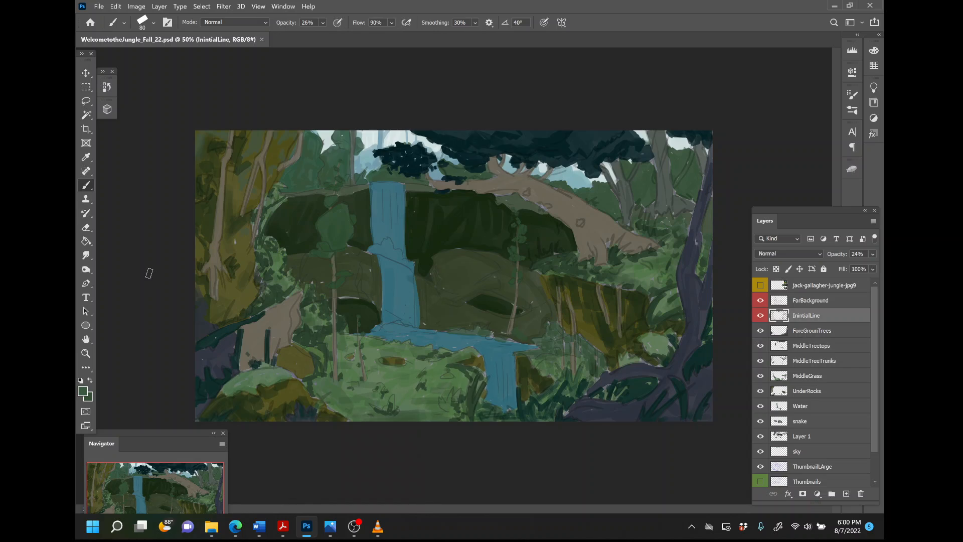